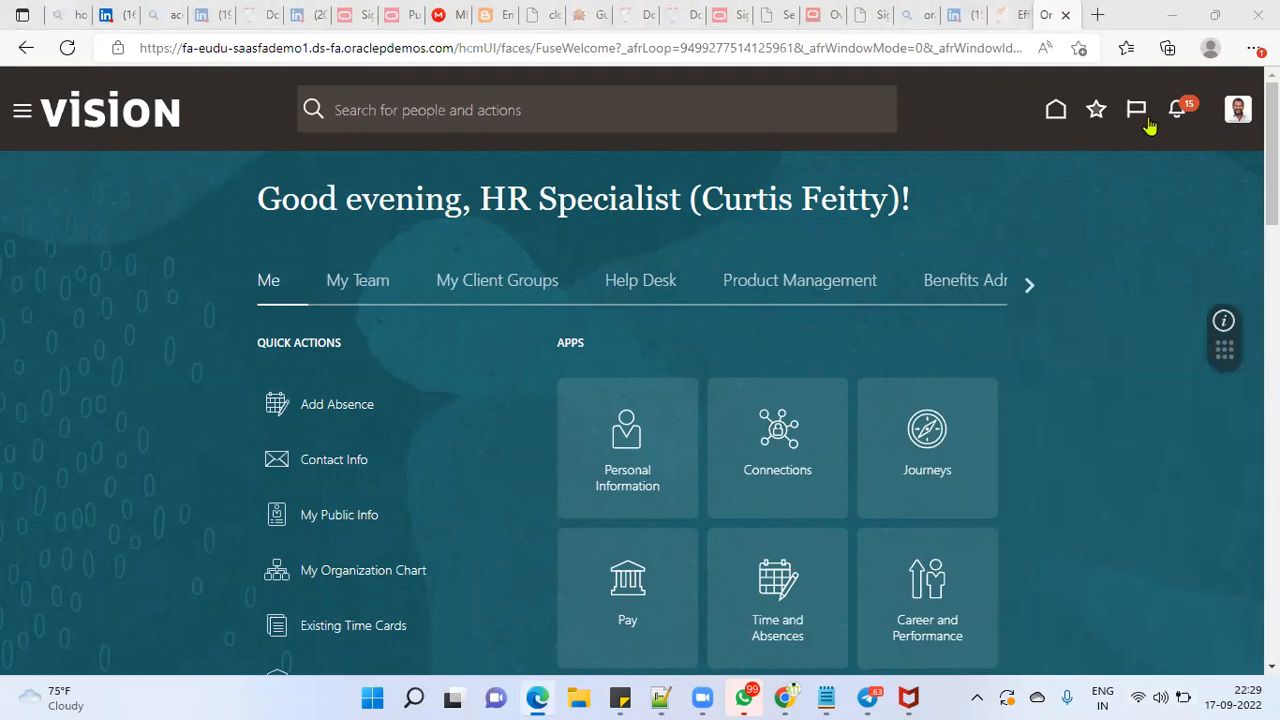
# Show the browser full screen and open the Hire an Employee task from New Person in My Client Groups.
pyautogui.click(1255, 48)
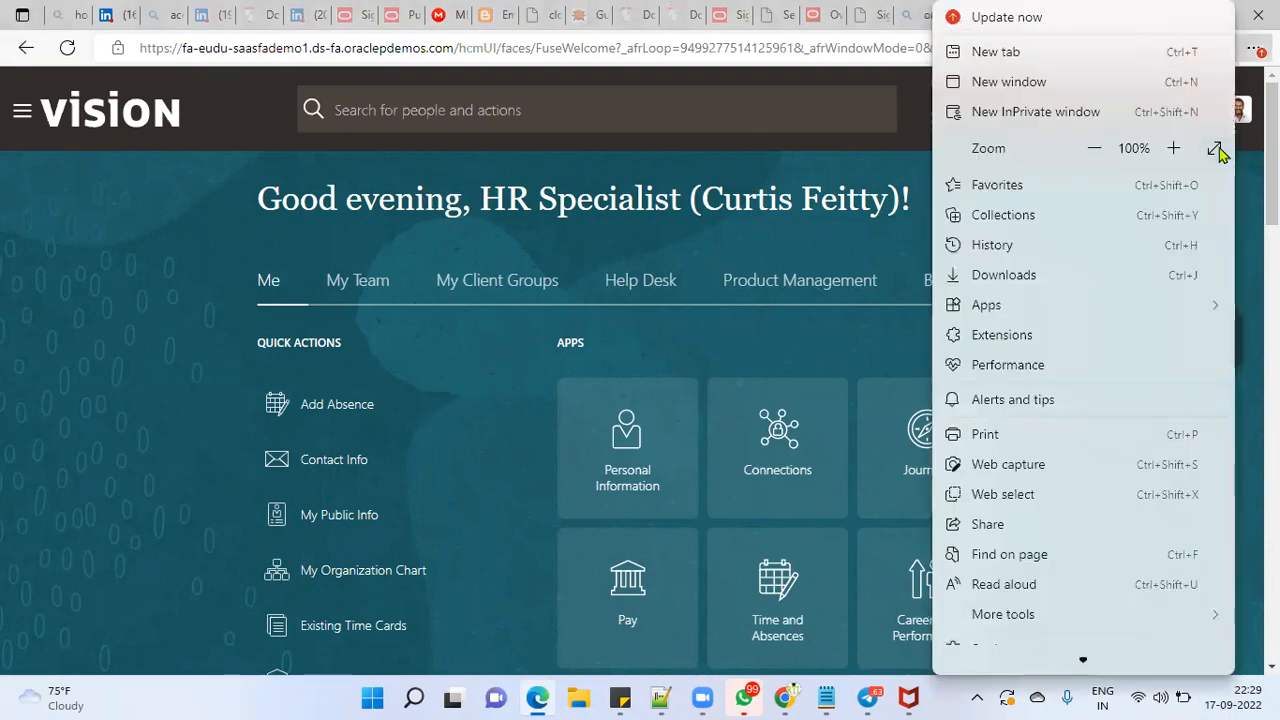
pyautogui.click(1215, 149)
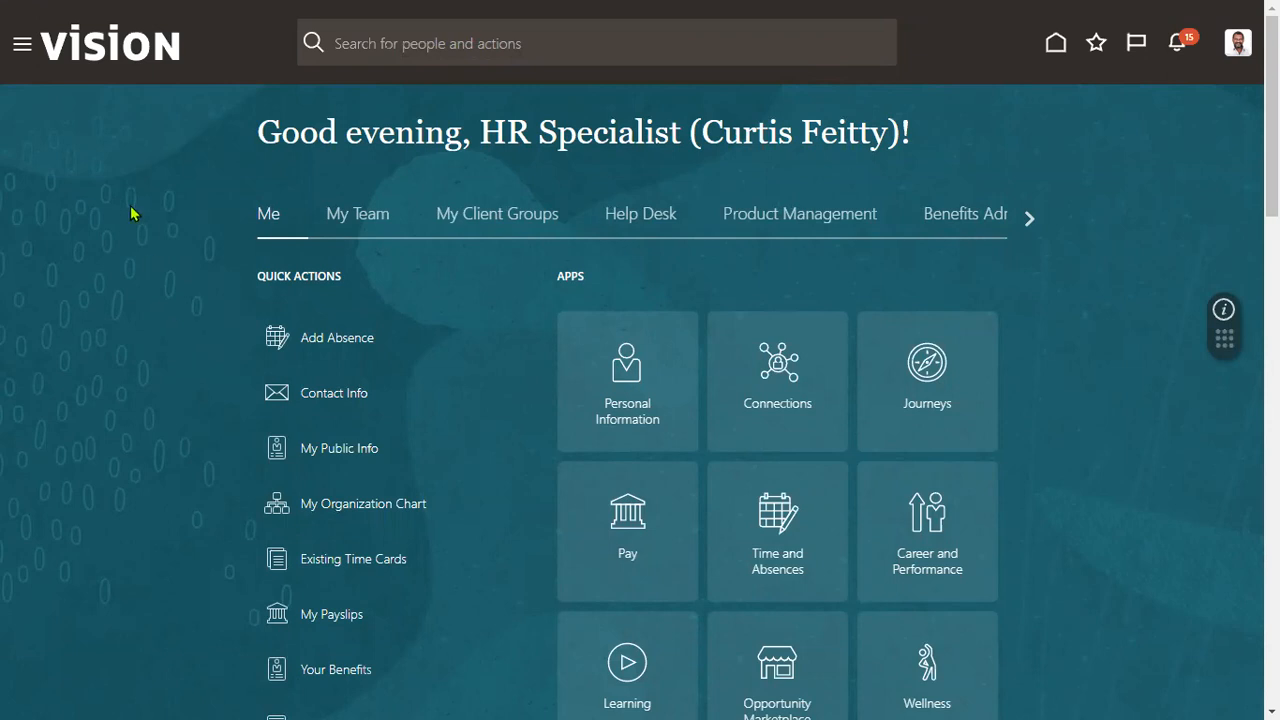
pyautogui.click(20, 46)
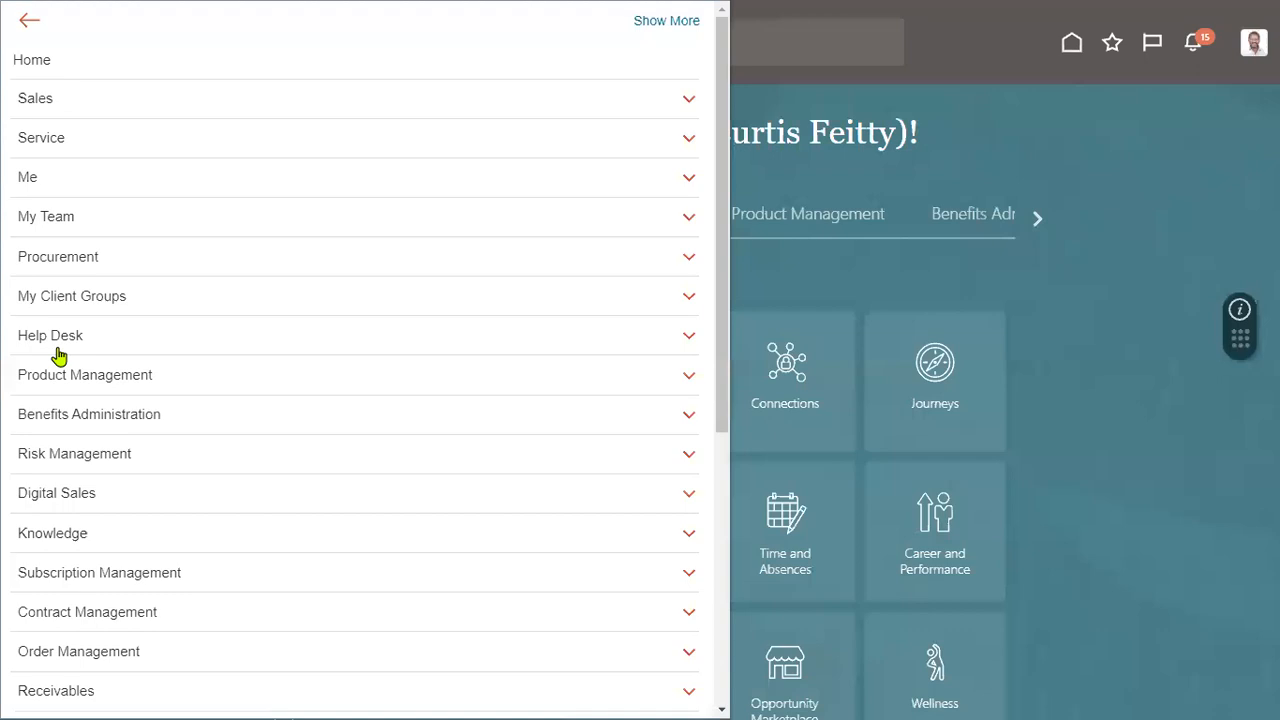
pyautogui.click(94, 297)
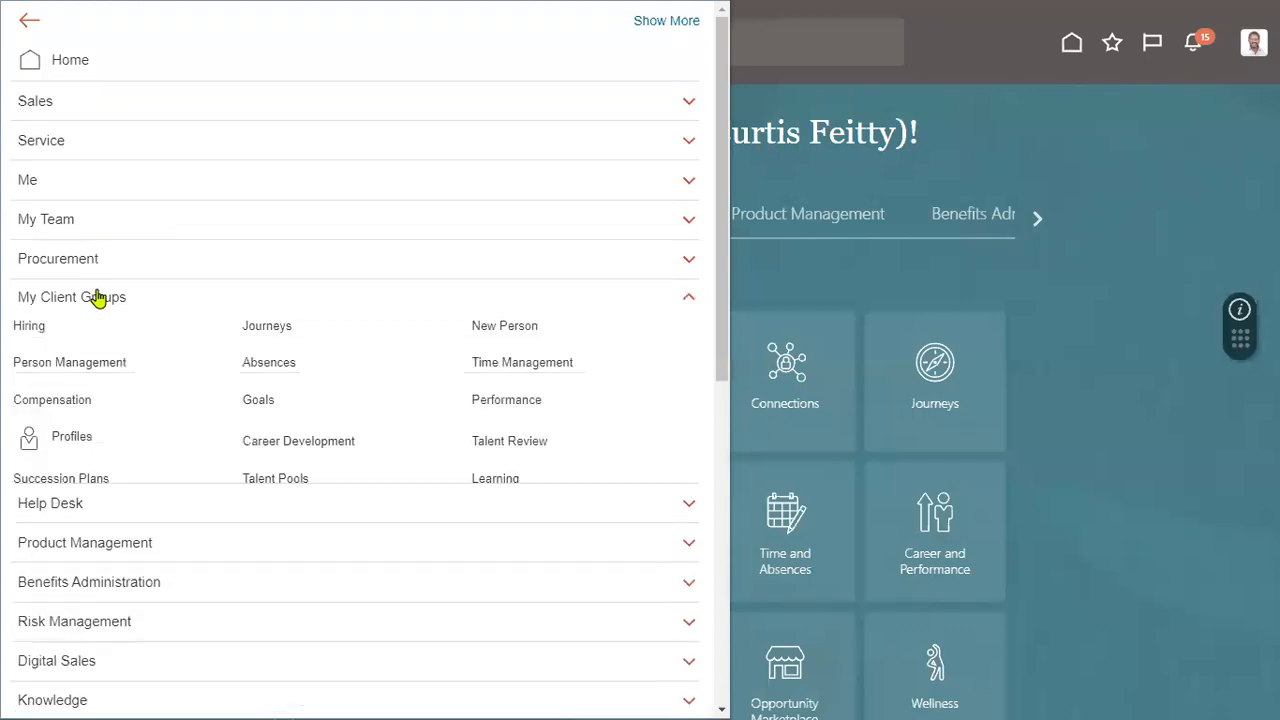
pyautogui.click(519, 337)
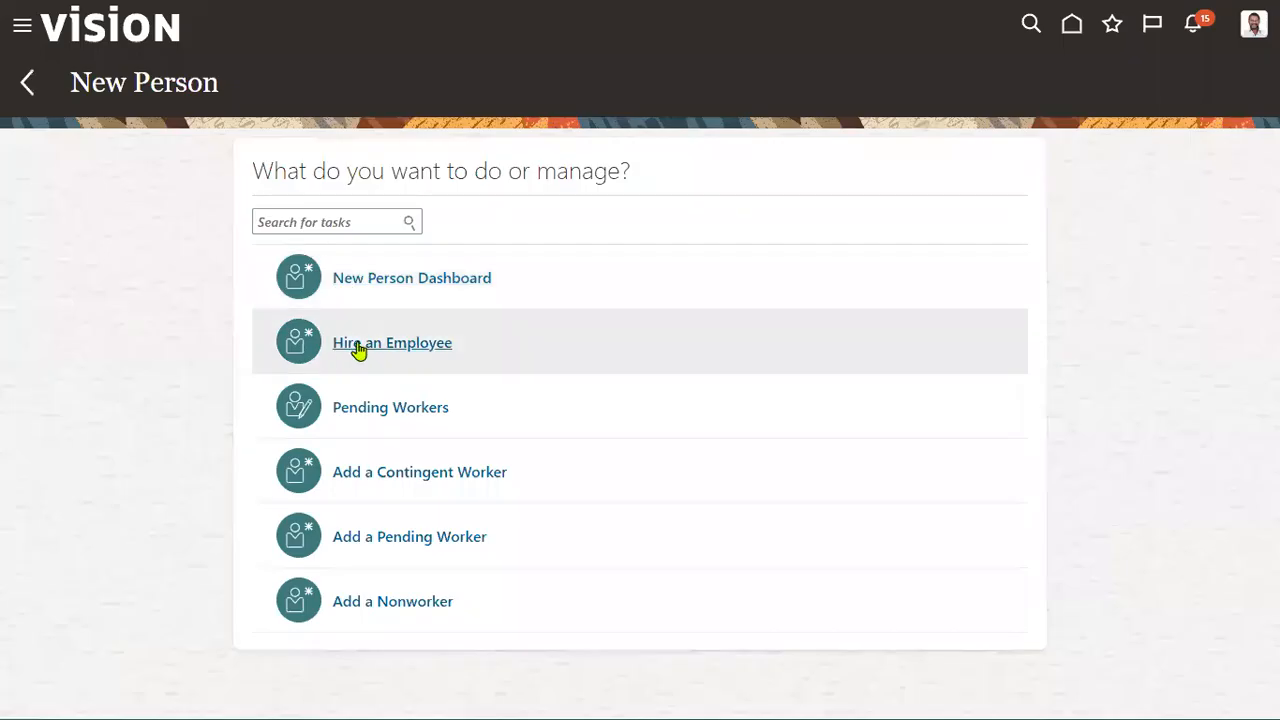
pyautogui.click(357, 346)
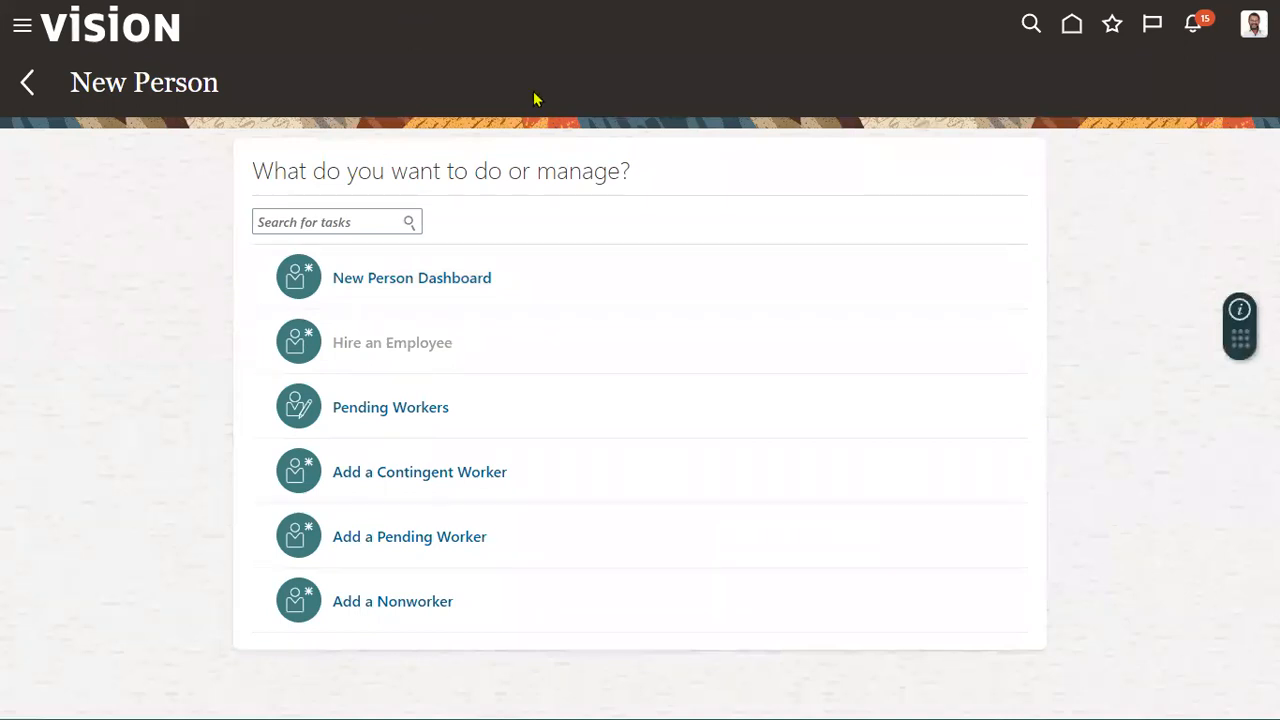
pyautogui.moveTo(388, 70)
pyautogui.mouseDown()
pyautogui.moveTo(462, 120)
pyautogui.moveTo(474, 193)
pyautogui.mouseUp()
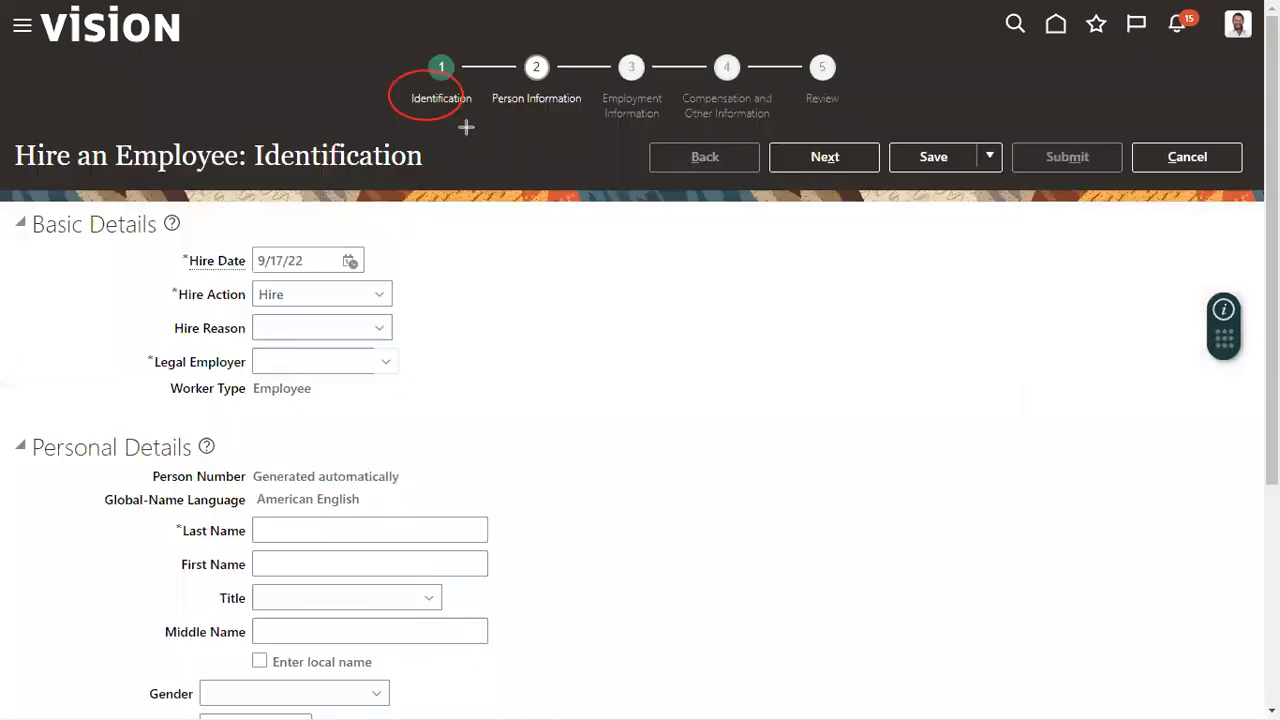
pyautogui.moveTo(489, 85)
pyautogui.mouseDown()
pyautogui.moveTo(514, 97)
pyautogui.moveTo(558, 304)
pyautogui.mouseUp()
pyautogui.moveTo(608, 75)
pyautogui.mouseDown()
pyautogui.moveTo(663, 220)
pyautogui.moveTo(667, 389)
pyautogui.mouseUp()
pyautogui.moveTo(707, 72)
pyautogui.mouseDown()
pyautogui.moveTo(760, 214)
pyautogui.moveTo(775, 488)
pyautogui.mouseUp()
pyautogui.moveTo(816, 72)
pyautogui.mouseDown()
pyautogui.moveTo(863, 263)
pyautogui.moveTo(887, 566)
pyautogui.mouseUp()
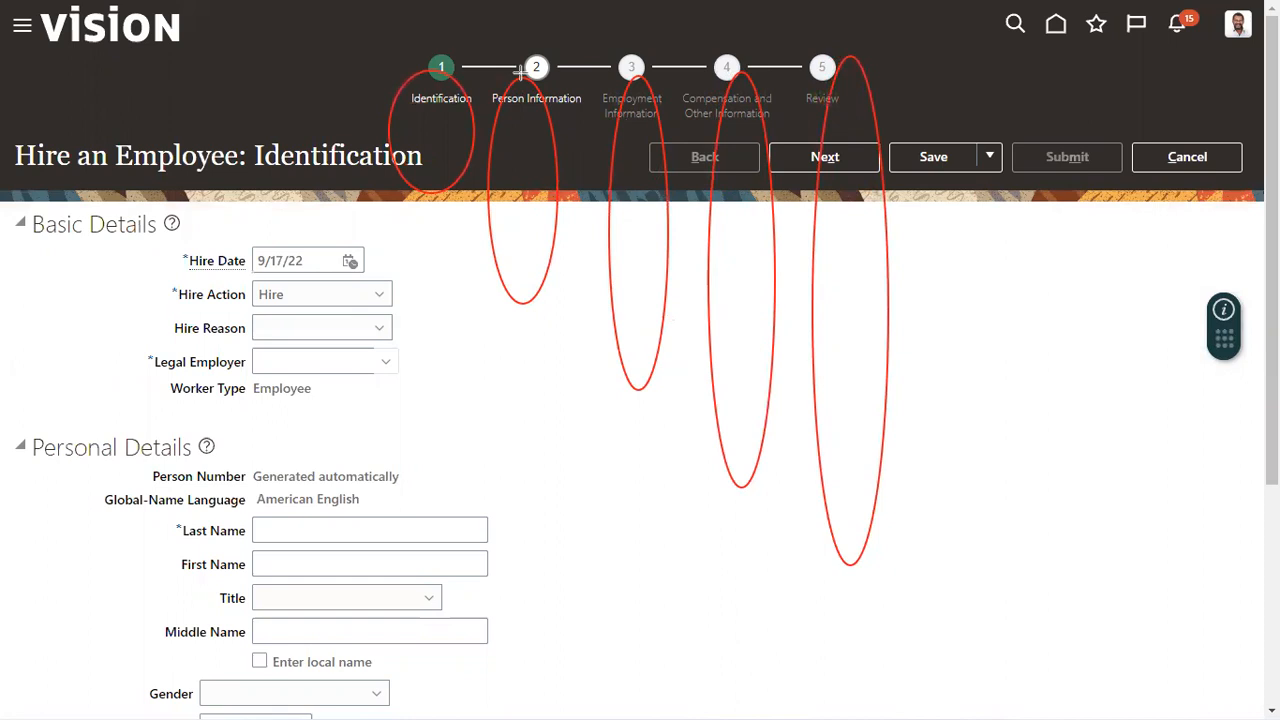
pyautogui.click(522, 326)
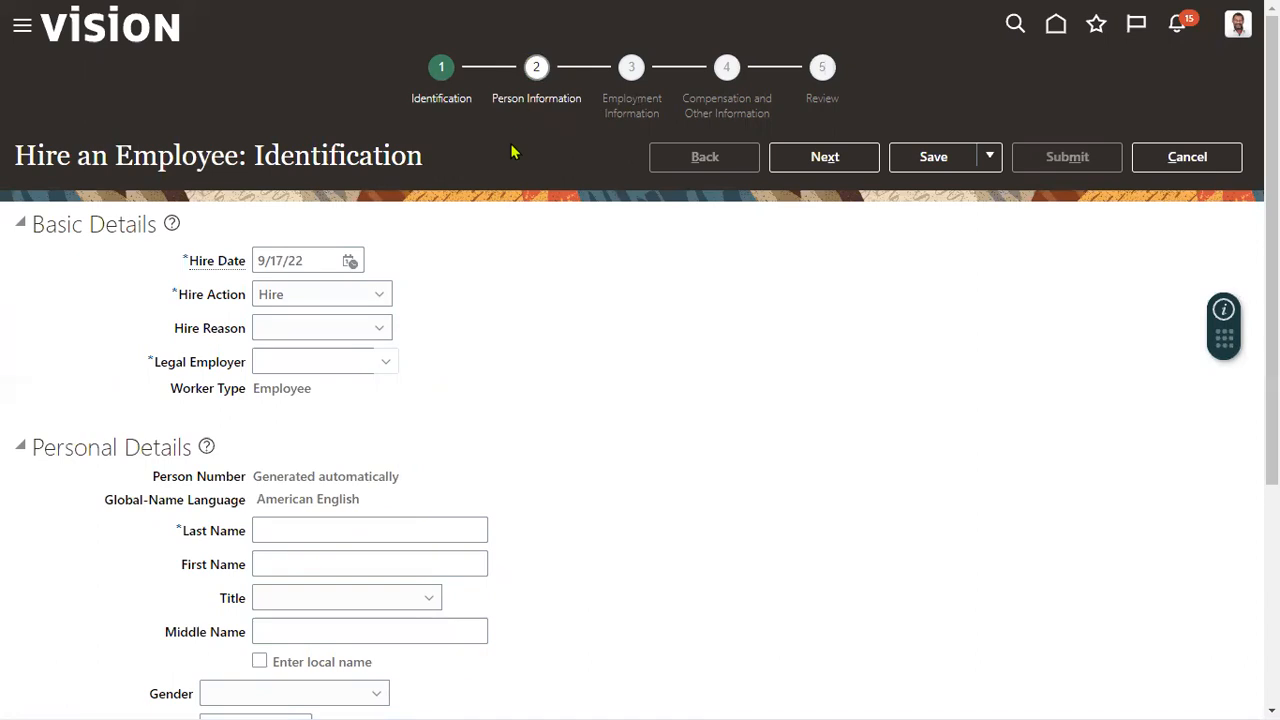
# Set the new hire's legal employer to US1 Legal Entity in the basic details.
pyautogui.click(316, 354)
pyautogui.write('US1')
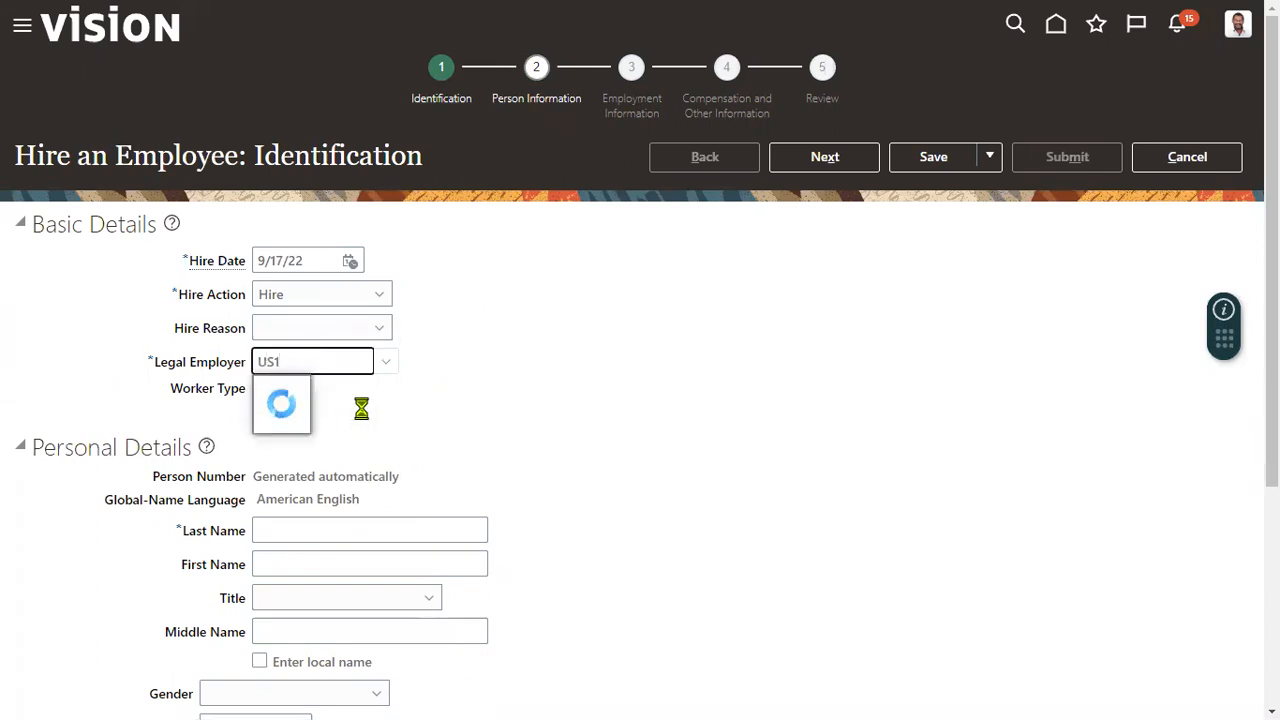
pyautogui.click(329, 390)
# Enter the employee's last name and first name in the personal details, and set the title to Mr.
pyautogui.scroll(-3, 423, 451)
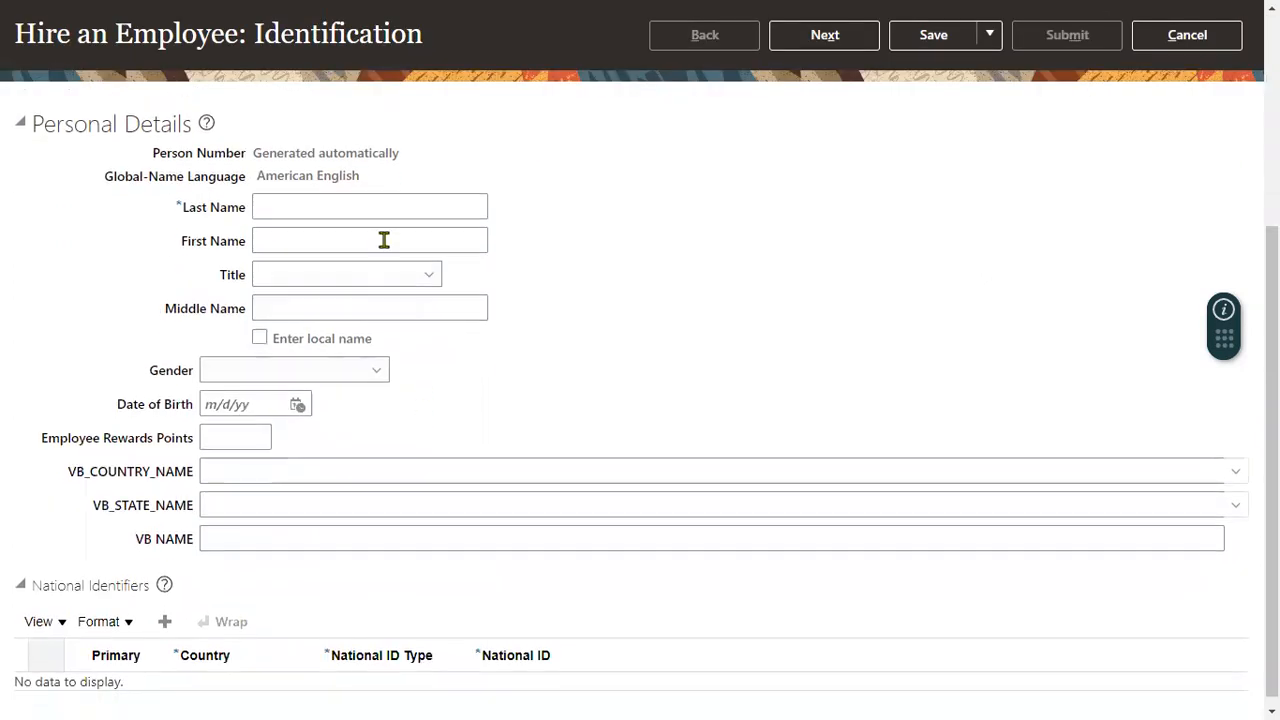
pyautogui.click(340, 205)
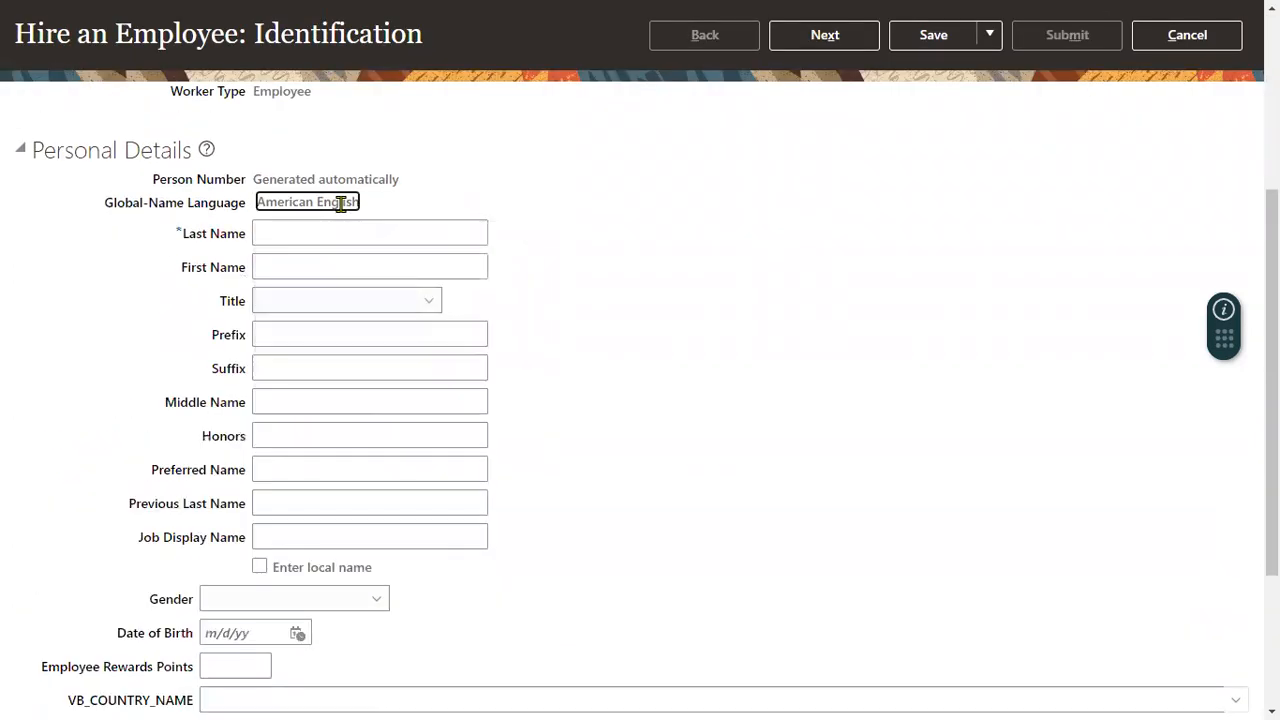
pyautogui.press('Tab')
pyautogui.write('Mahesh')
pyautogui.press('Tab')
pyautogui.write('Kumar')
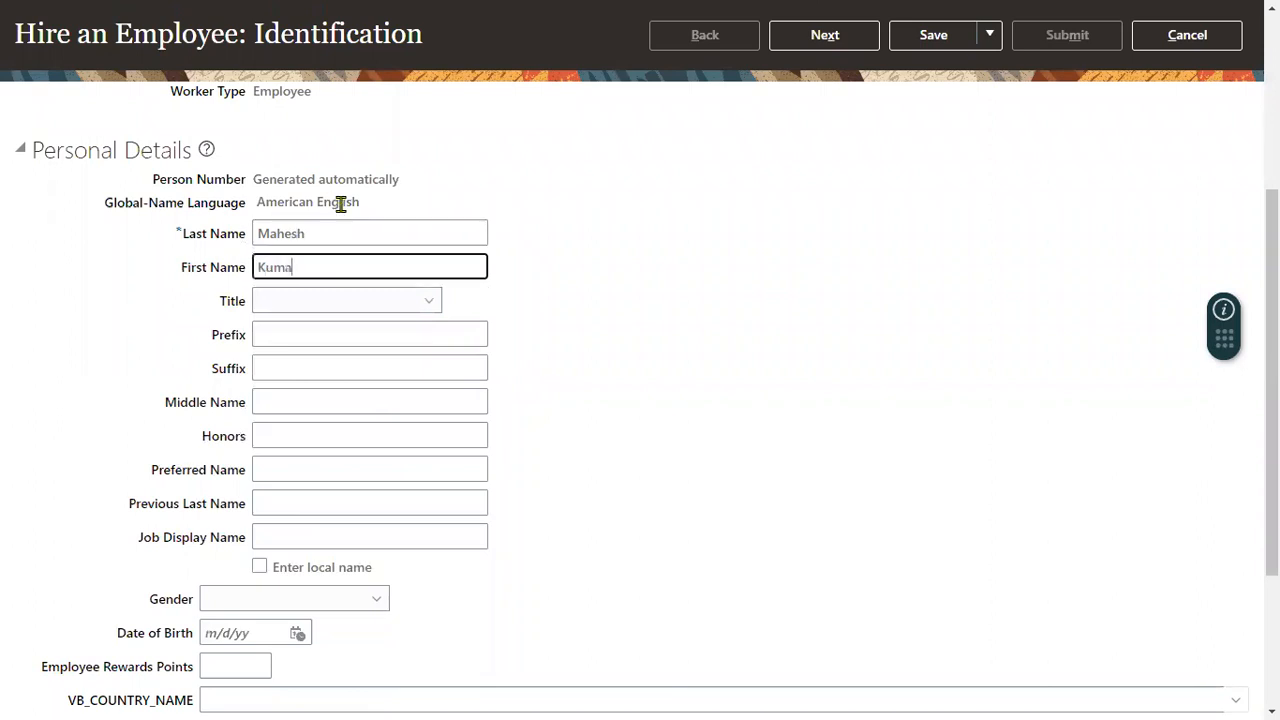
pyautogui.press('Tab')
pyautogui.press('m')
pyautogui.press('m')
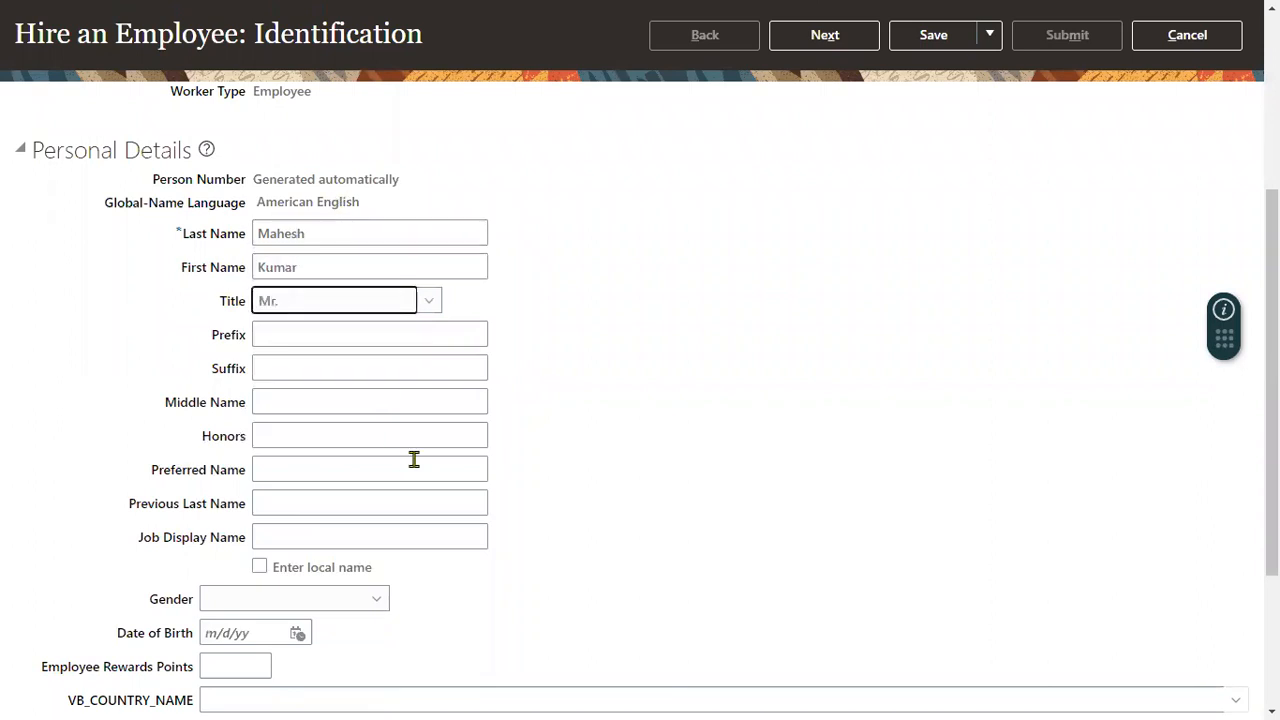
# Set the employee's gender to Male and fill in the date of birth.
pyautogui.scroll(-3, 474, 467)
pyautogui.click(300, 360)
pyautogui.click(300, 434)
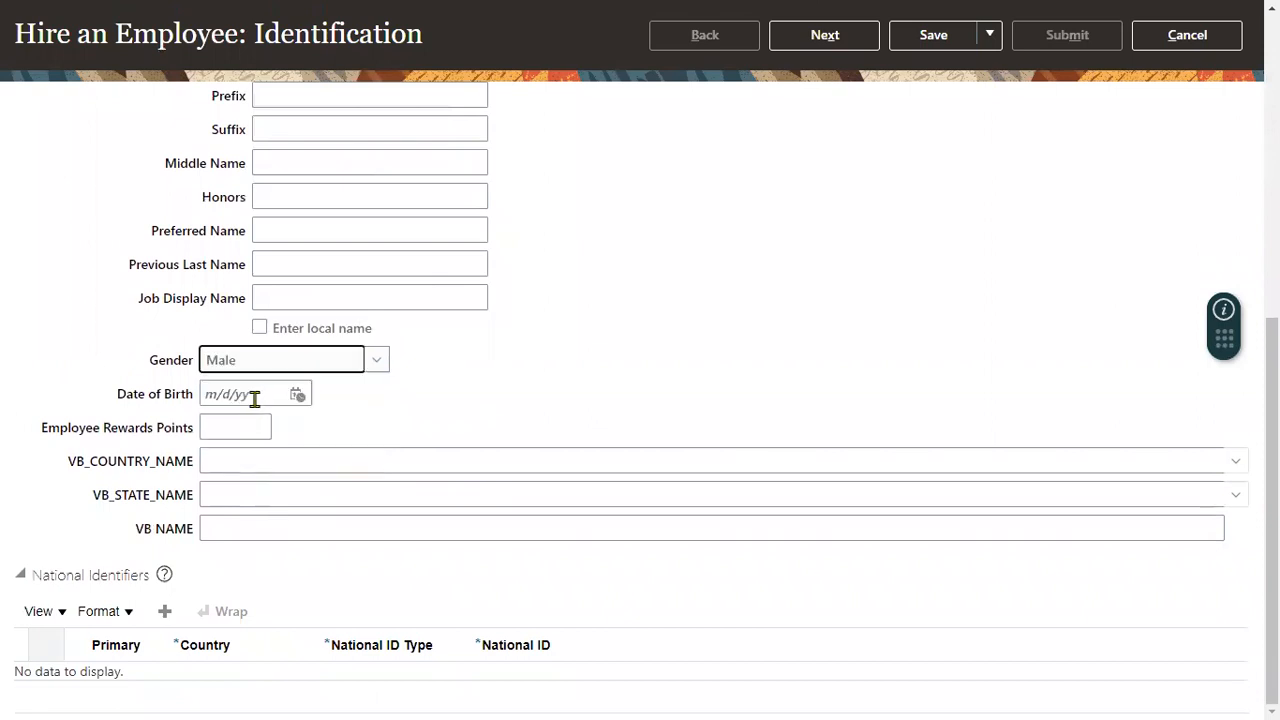
pyautogui.click(257, 395)
pyautogui.write('1/1/55')
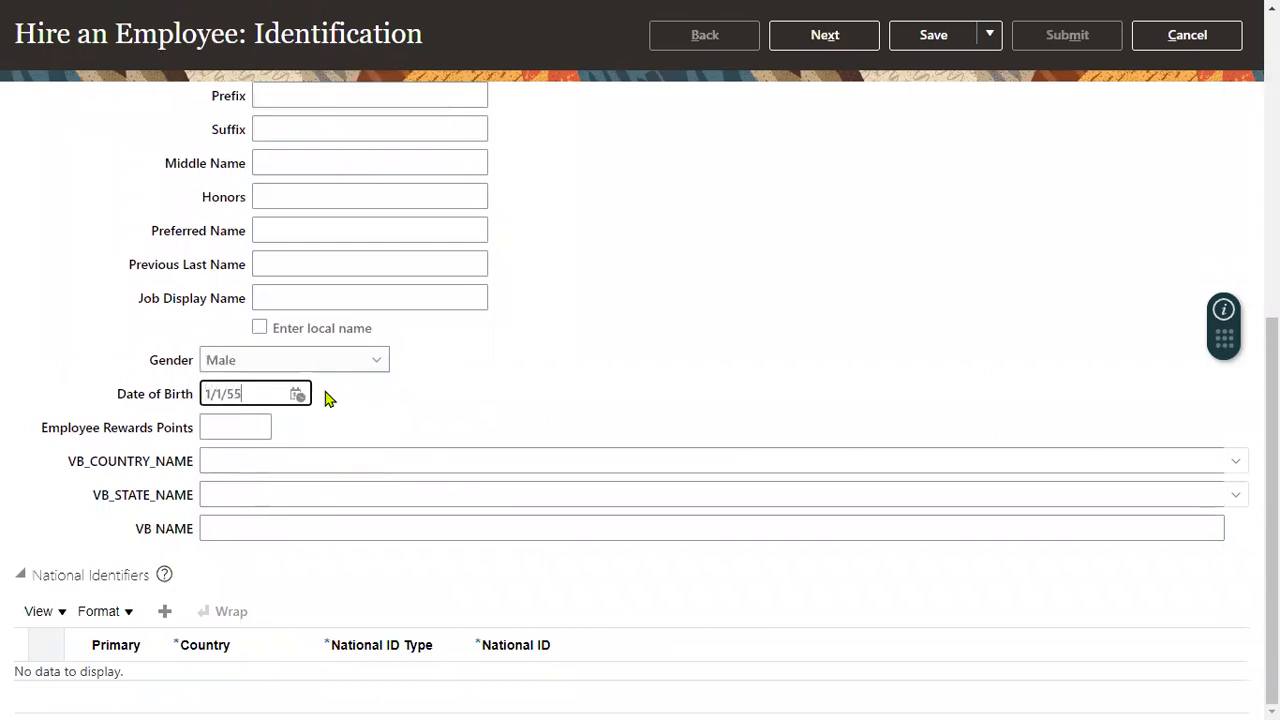
pyautogui.moveTo(225, 394); pyautogui.dragTo(262, 398)
pyautogui.write('88')
pyautogui.click(520, 400)
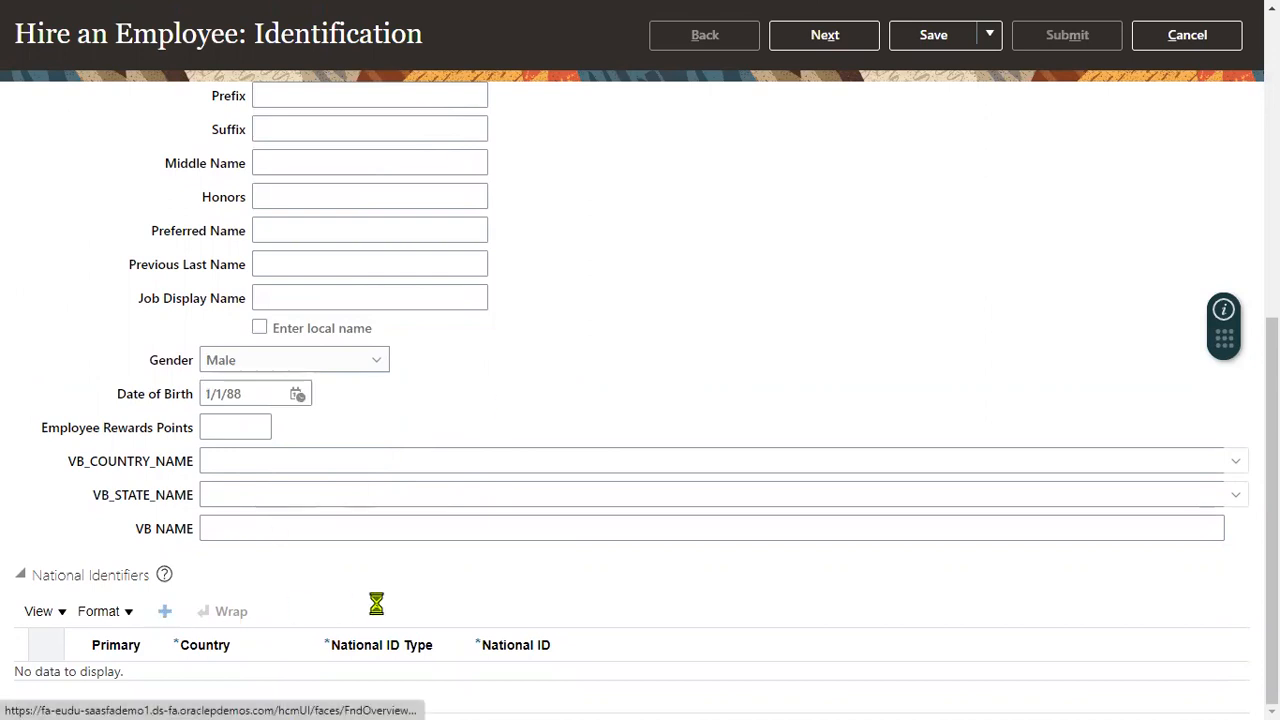
# Add a United States Social Security Number as national identifier, fill in the ID number and continue to Person Information.
pyautogui.click(376, 684)
pyautogui.click(383, 622)
pyautogui.click(514, 682)
pyautogui.write('123')
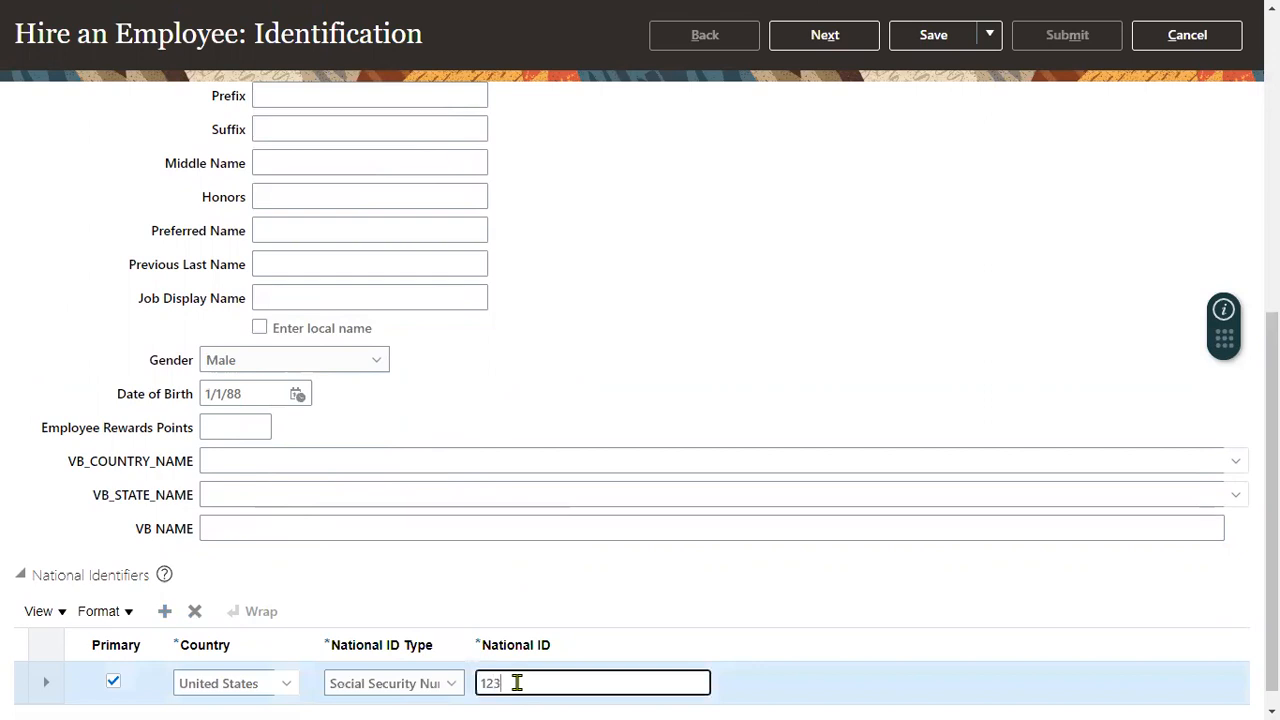
pyautogui.write('-66-7898')
pyautogui.click(834, 38)
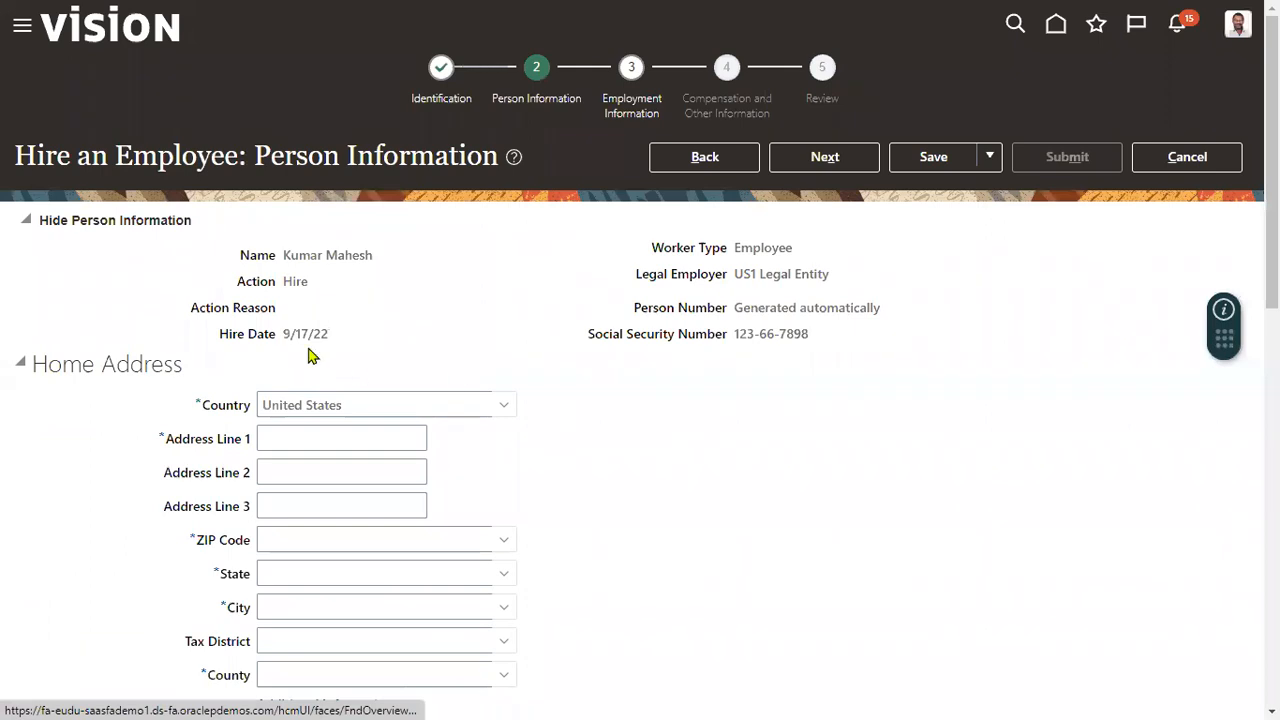
# Fill in the employee's home address with "Home Address" as address line 1 and the ZIP code.
pyautogui.moveTo(36, 362); pyautogui.dragTo(182, 366)
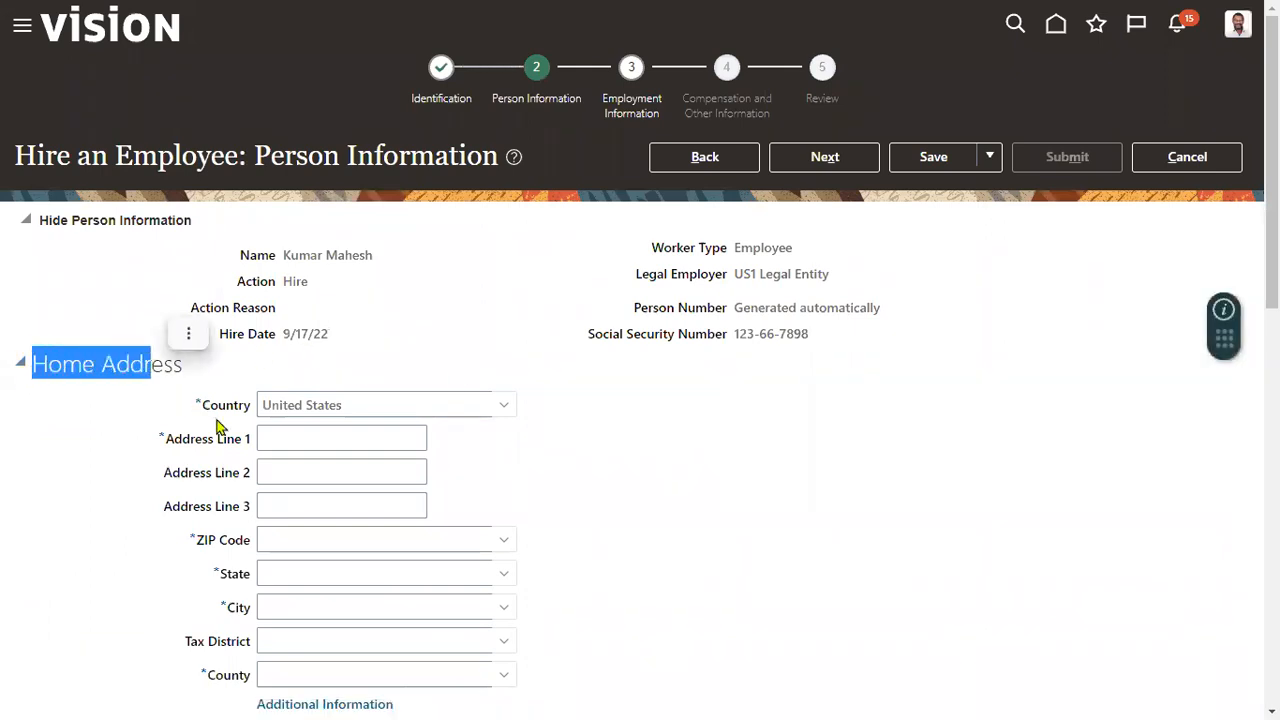
pyautogui.click(266, 436)
pyautogui.write('4')
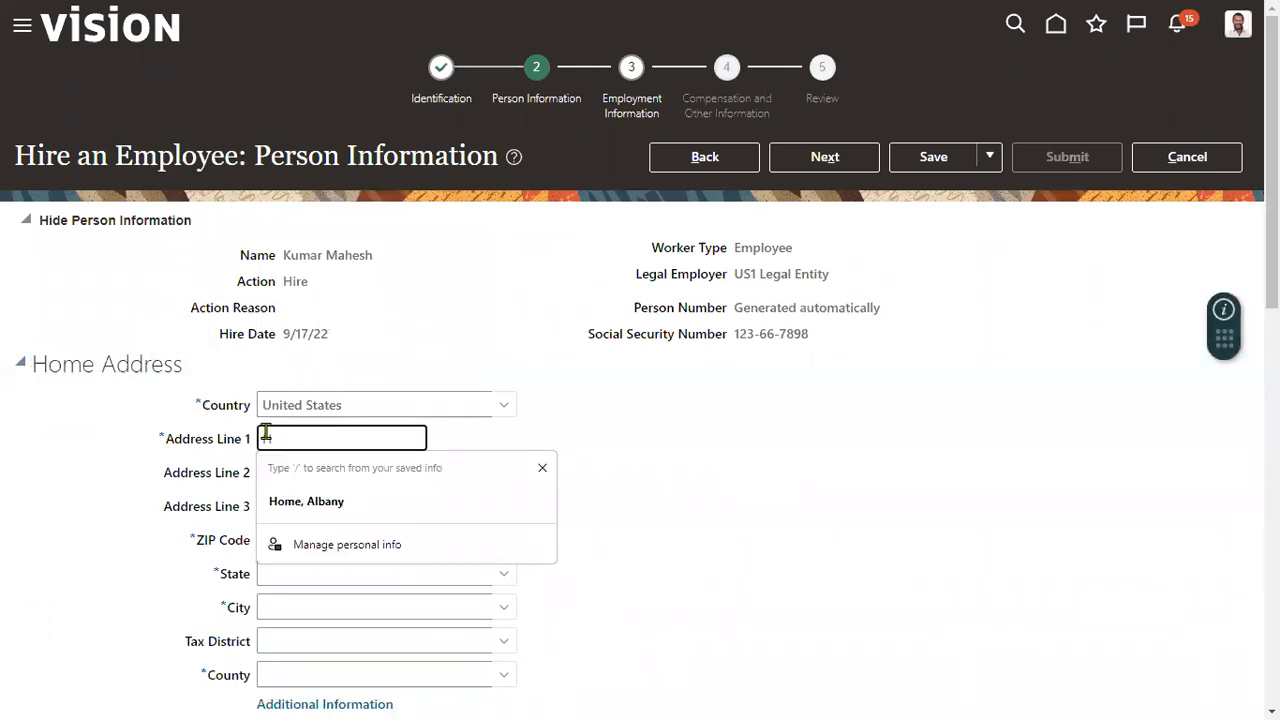
pyautogui.write('ome Address')
pyautogui.press('Tab')
pyautogui.press('Tab')
pyautogui.press('Tab')
pyautogui.press('Tab')
pyautogui.hotkey('shift', 'Tab')
pyautogui.write('12200')
pyautogui.press('Tab')
pyautogui.scroll(-2, 745, 570)
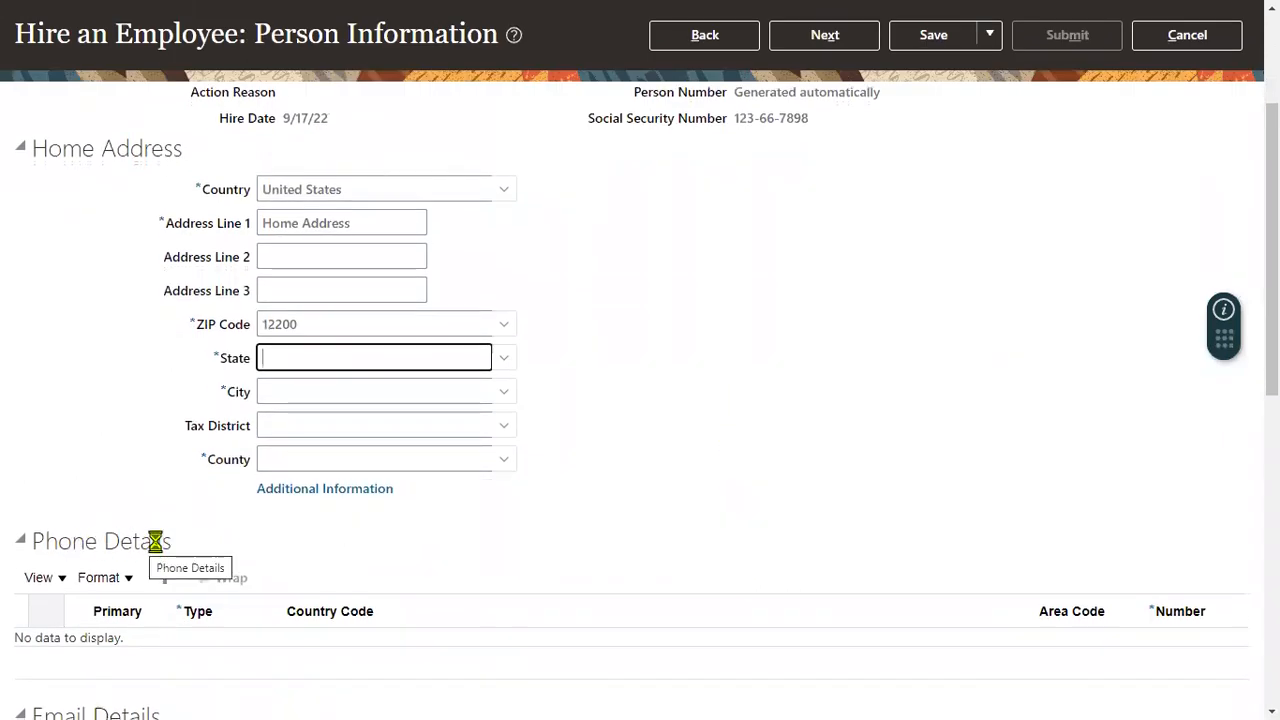
pyautogui.scroll(-1, 155, 541)
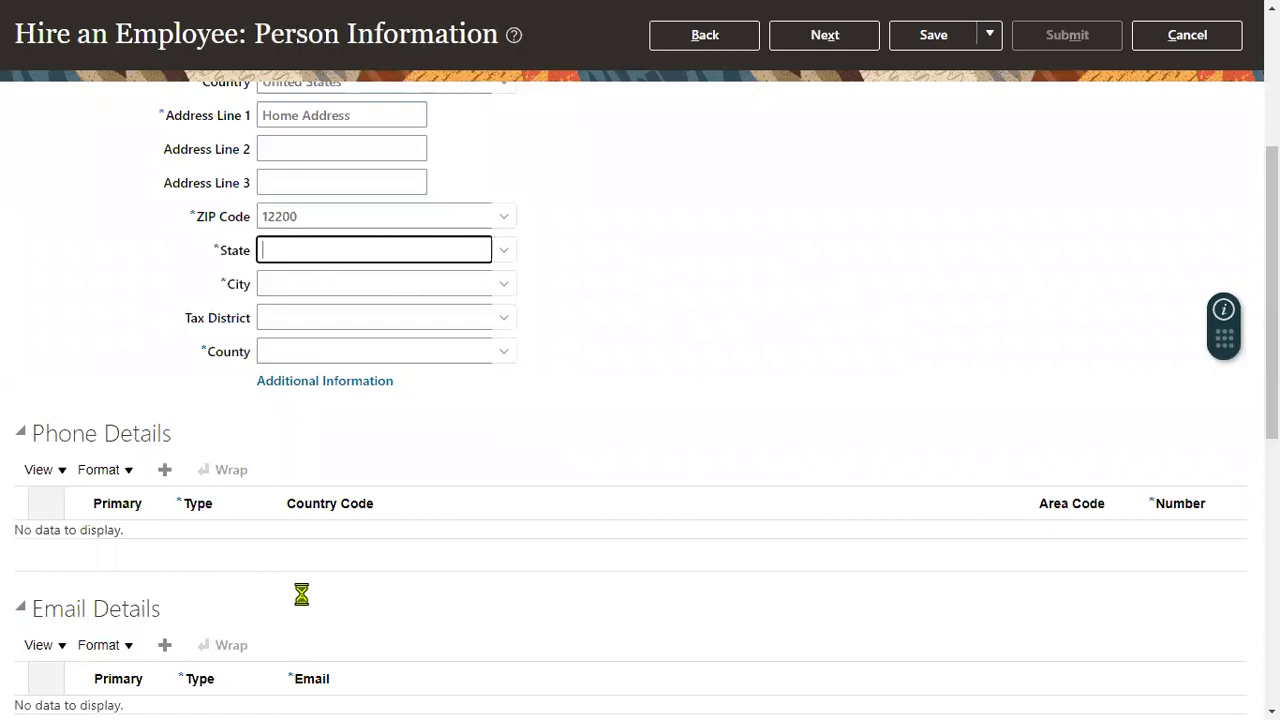
pyautogui.scroll(1, 236, 452)
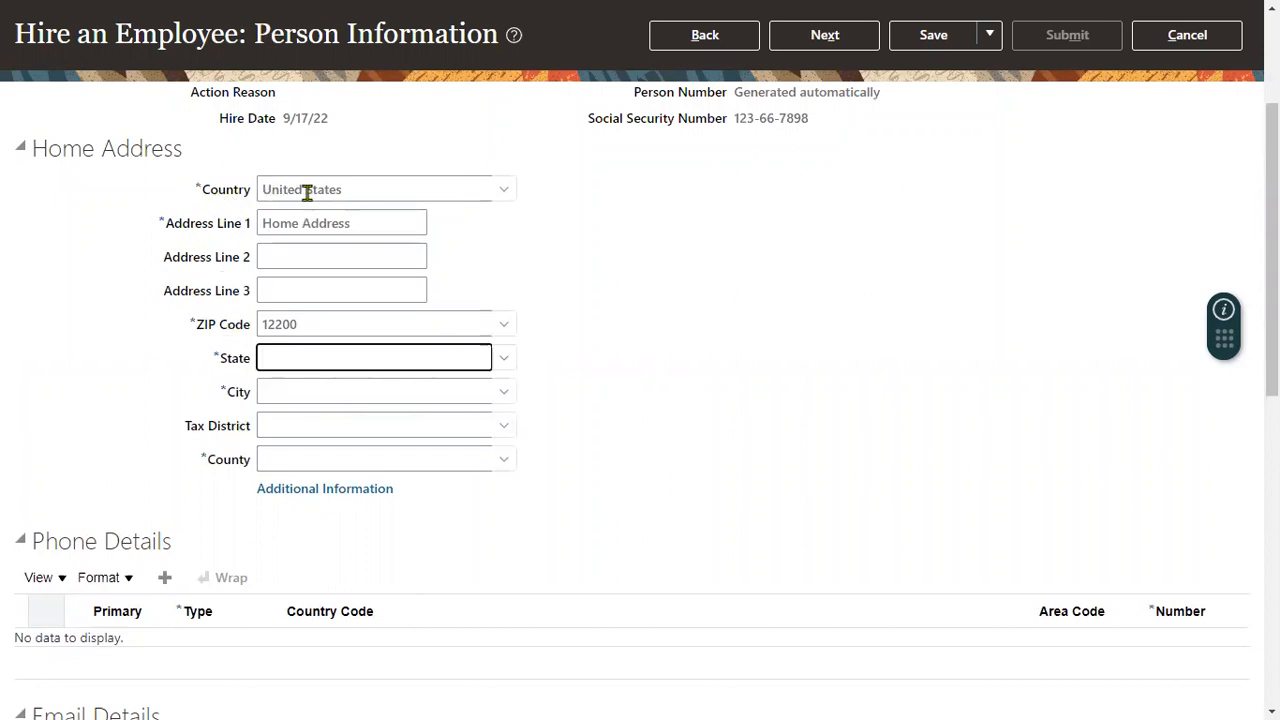
pyautogui.scroll(3, 632, 278)
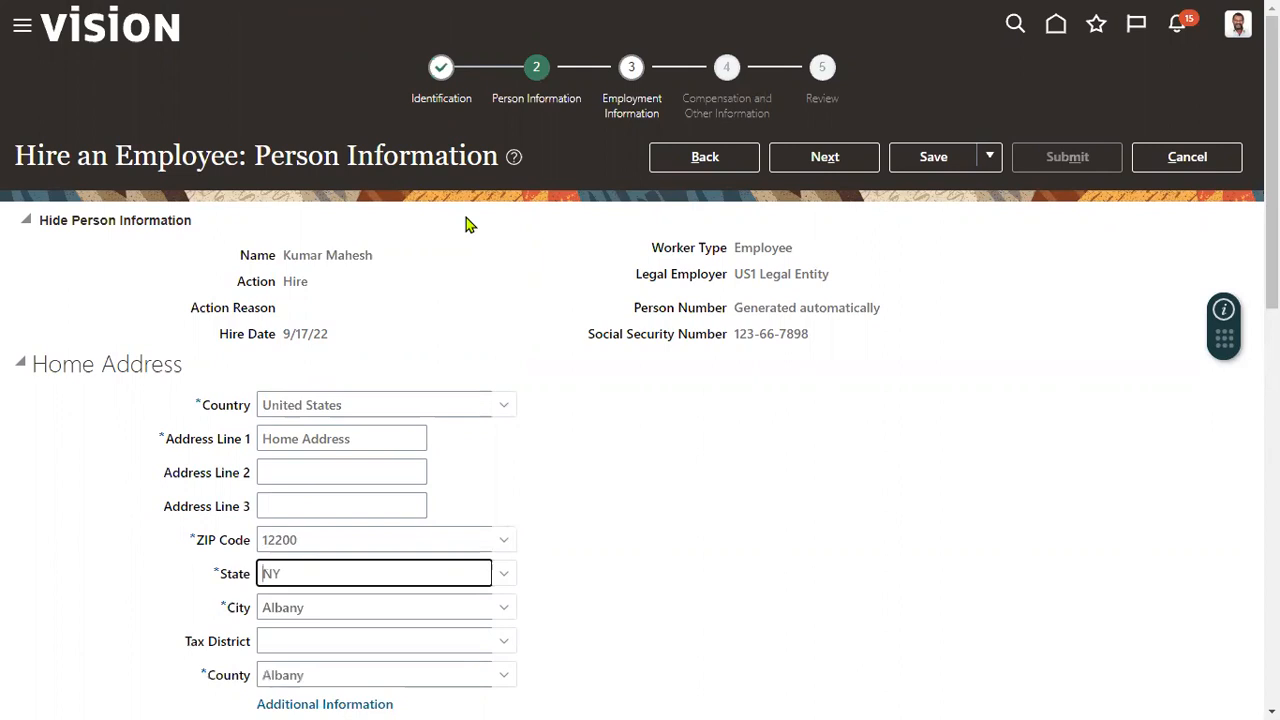
# Collapse the Home Address, Phone Details and Email Details sections.
pyautogui.click(22, 365)
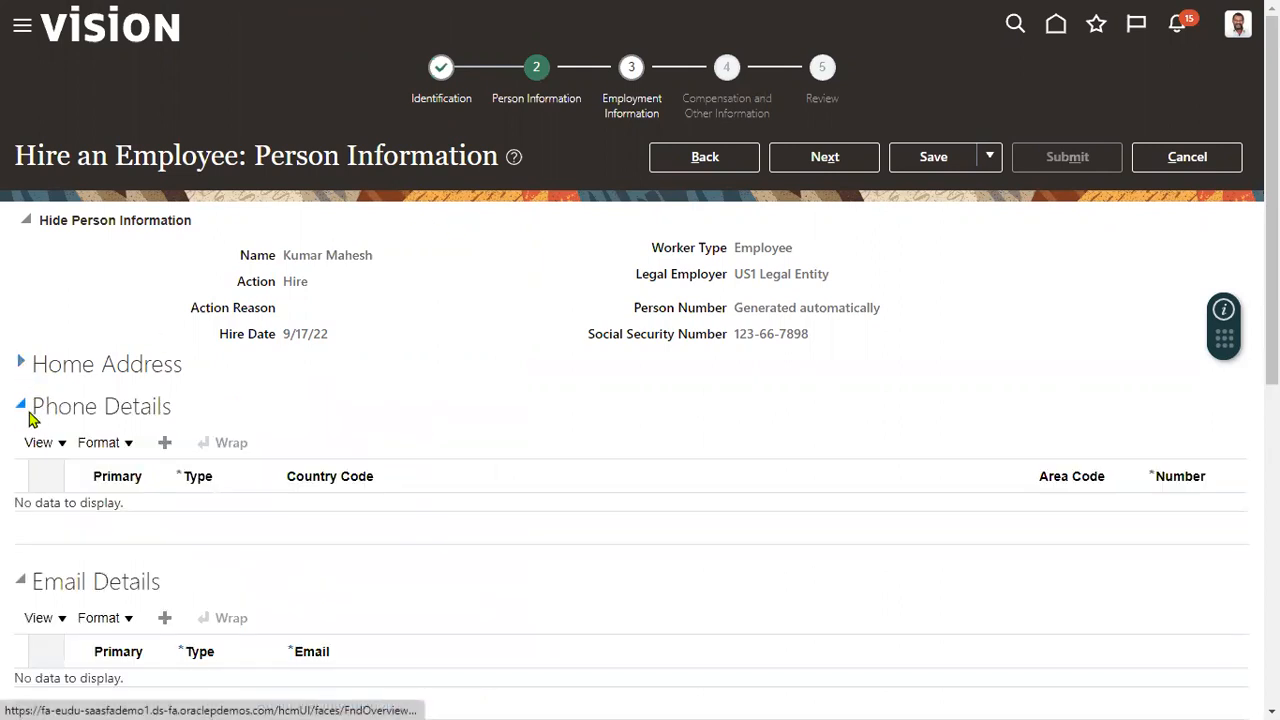
pyautogui.click(24, 409)
pyautogui.click(24, 452)
# Set marital status to Married and highest education level to Higher studies, then collapse the Legislative Information section.
pyautogui.scroll(-2, 42, 493)
pyautogui.moveTo(36, 277); pyautogui.dragTo(189, 276)
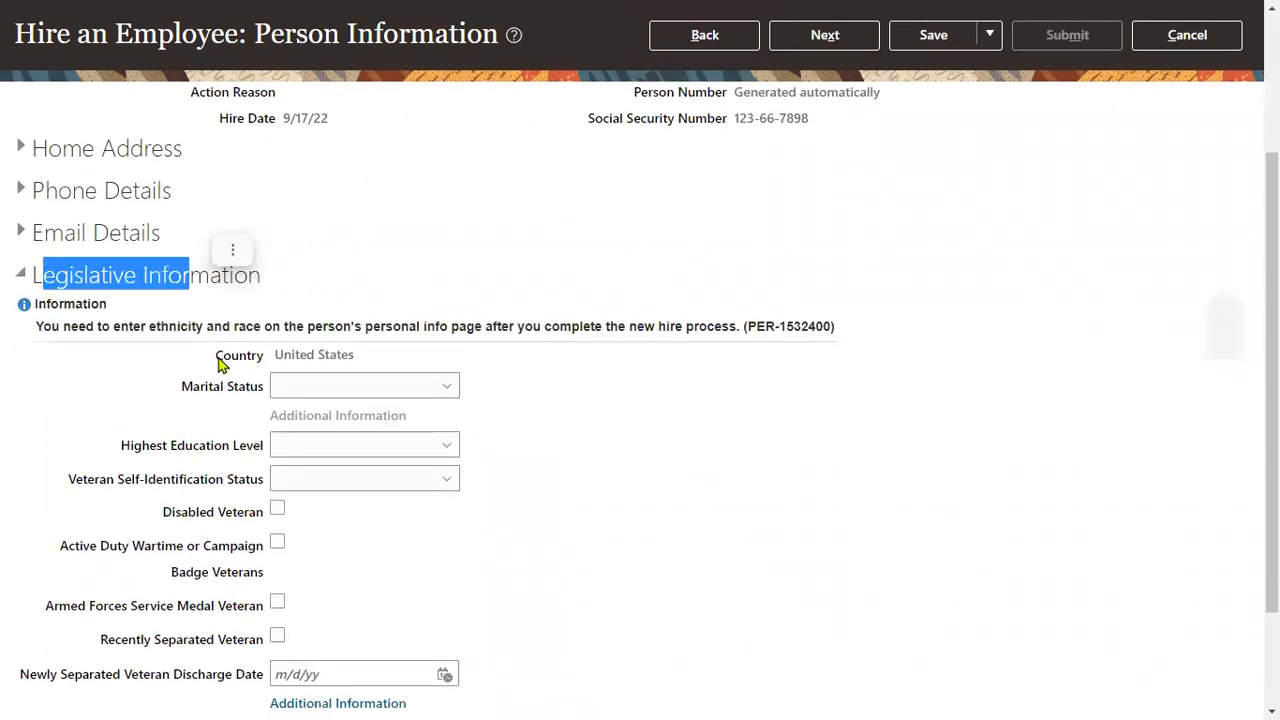
pyautogui.click(318, 389)
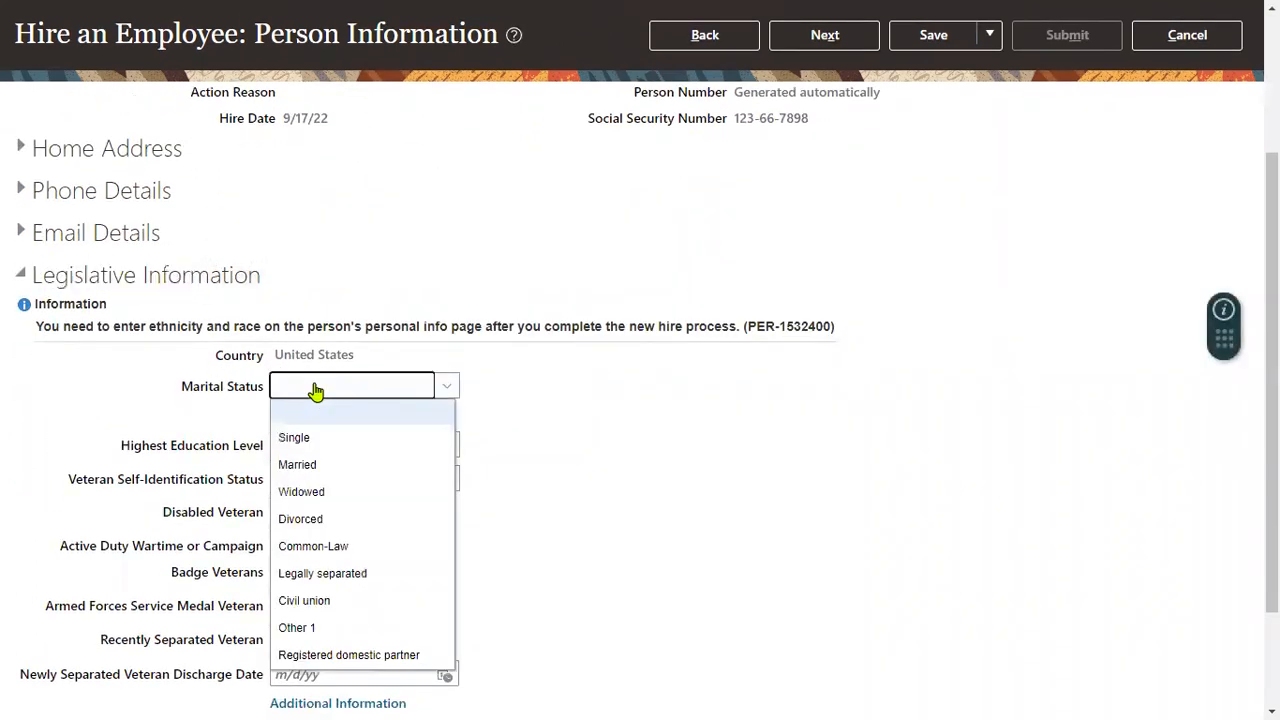
pyautogui.click(318, 465)
pyautogui.click(320, 447)
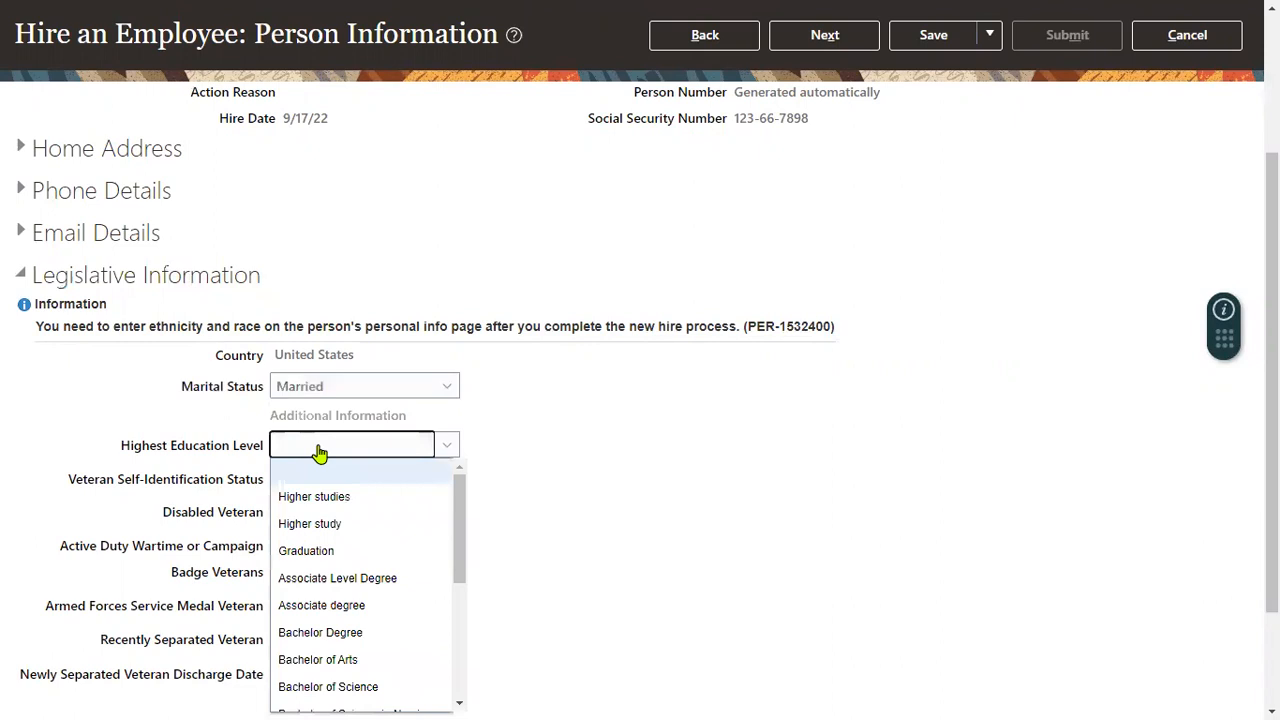
pyautogui.click(350, 505)
pyautogui.scroll(-1, 260, 505)
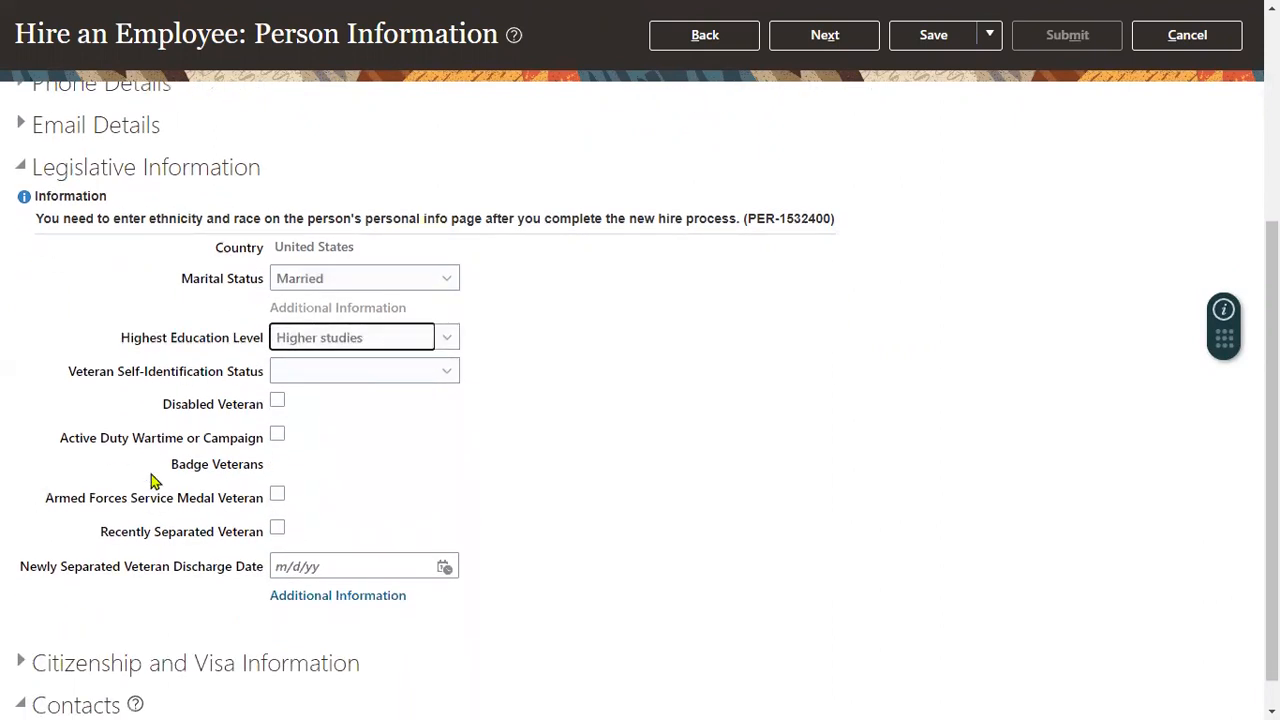
pyautogui.click(22, 168)
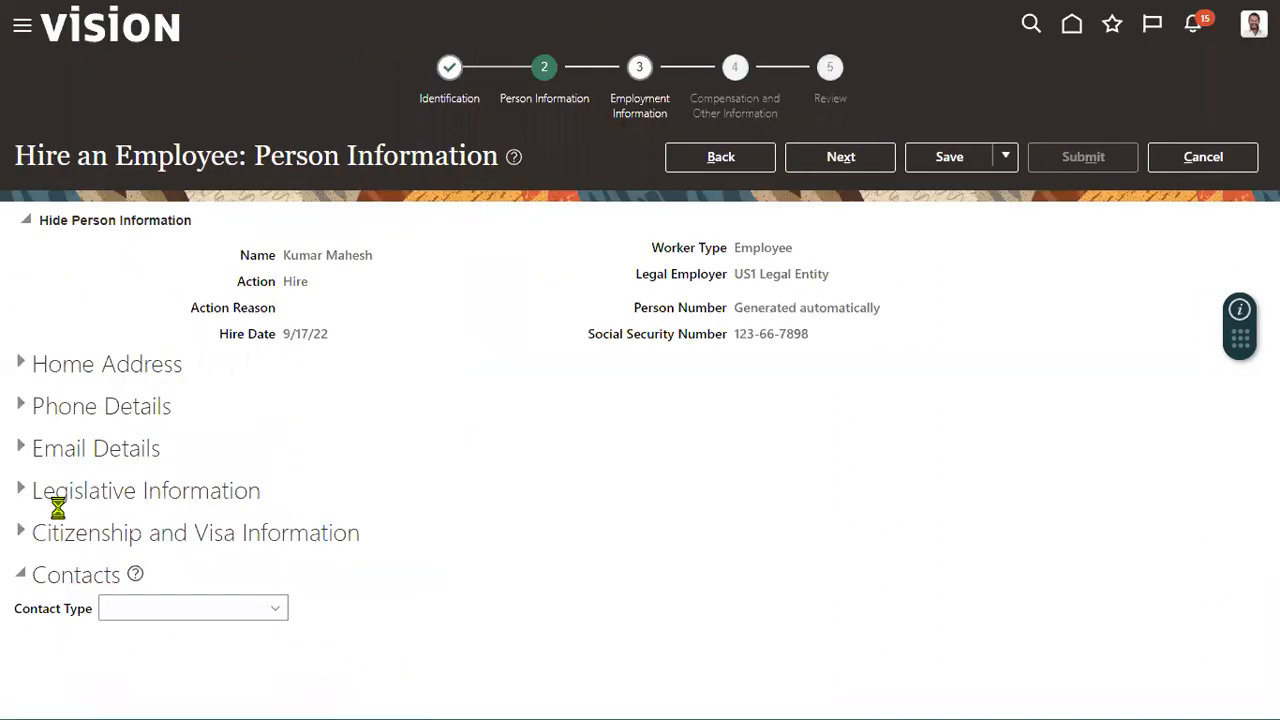
# Review the citizenship, passport, and visas and permits fields under Citizenship and Visa Information, leaving the section collapsed.
pyautogui.click(22, 531)
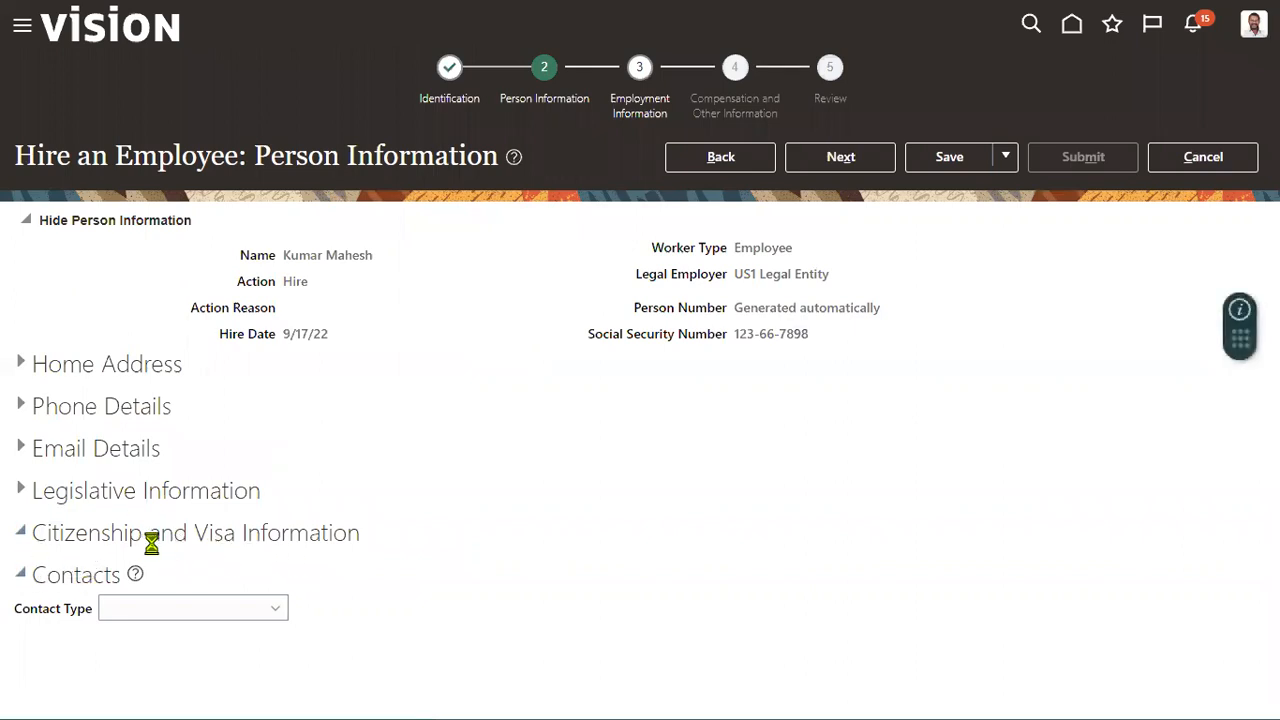
pyautogui.scroll(-2, 205, 540)
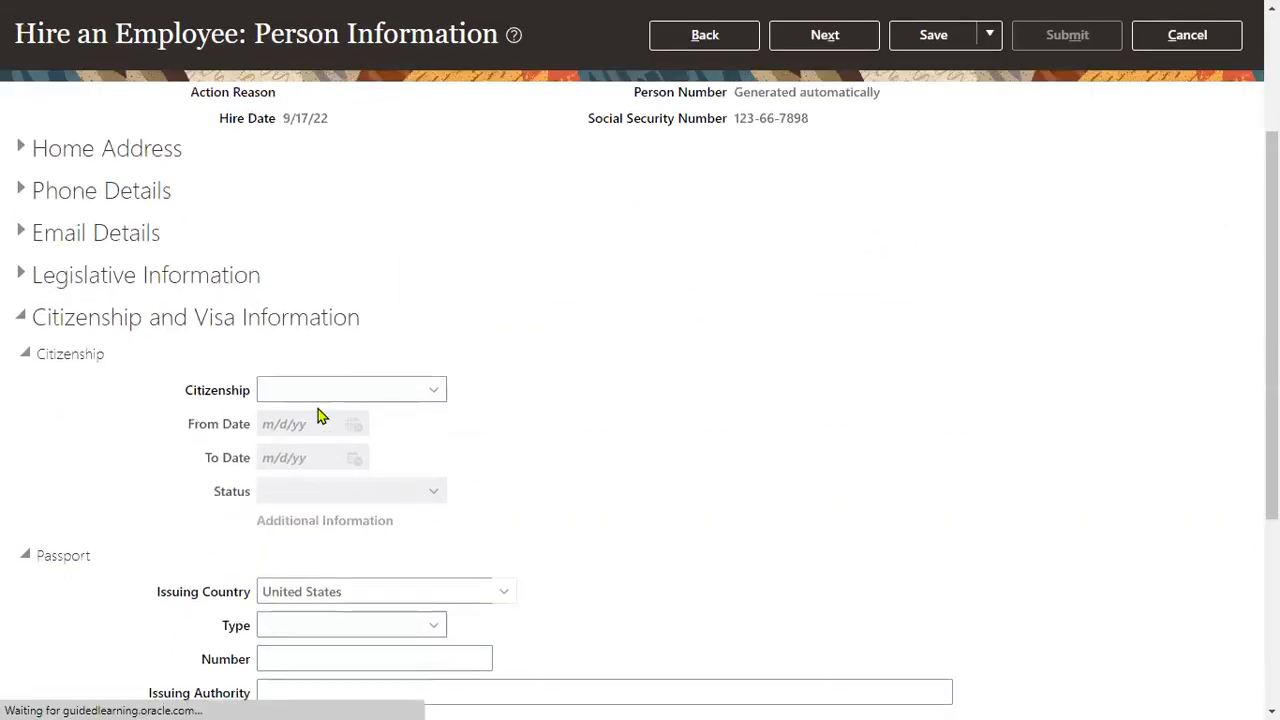
pyautogui.doubleClick(89, 353)
pyautogui.doubleClick(74, 553)
pyautogui.scroll(-3, 80, 570)
pyautogui.click(59, 500)
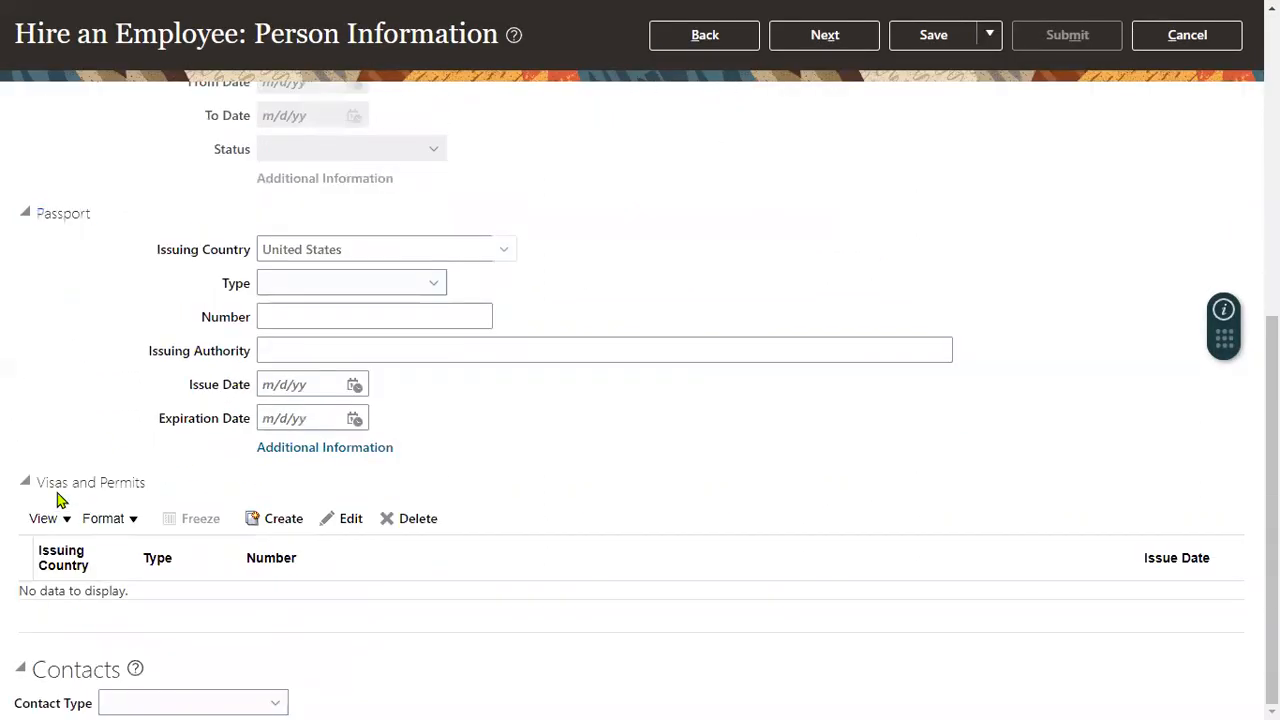
pyautogui.doubleClick(56, 484)
pyautogui.scroll(2, 90, 300)
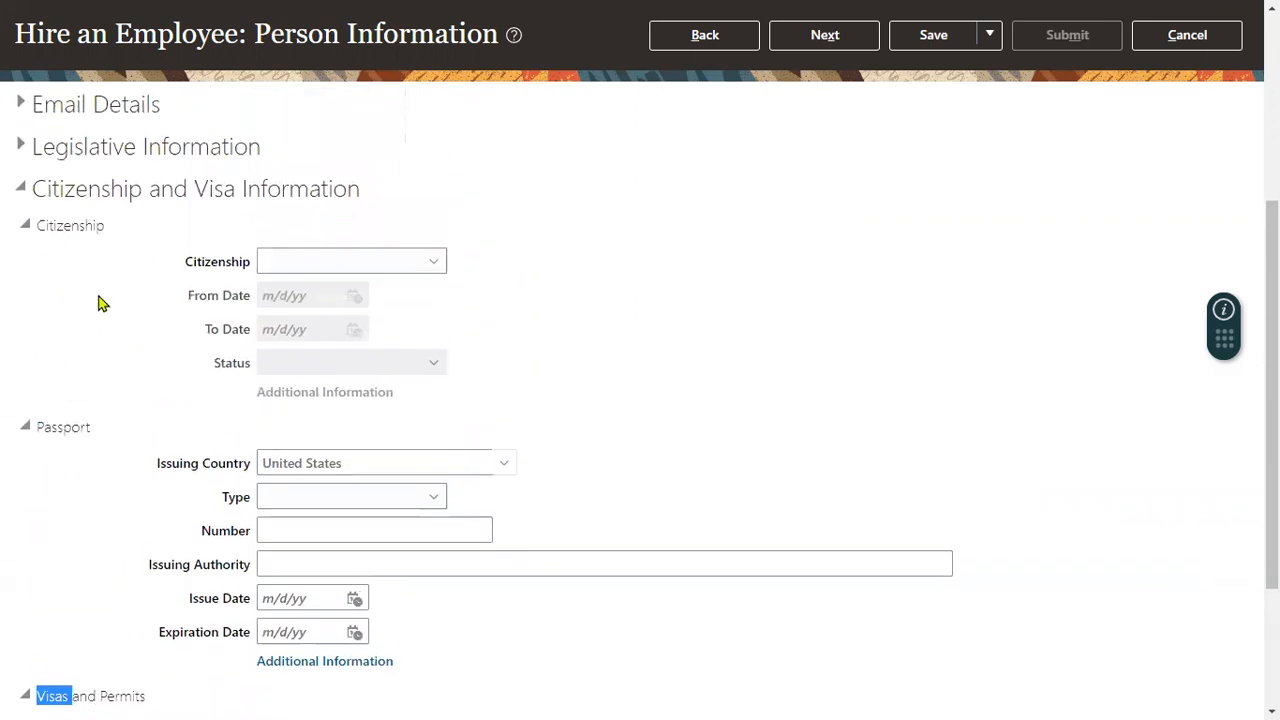
pyautogui.click(20, 192)
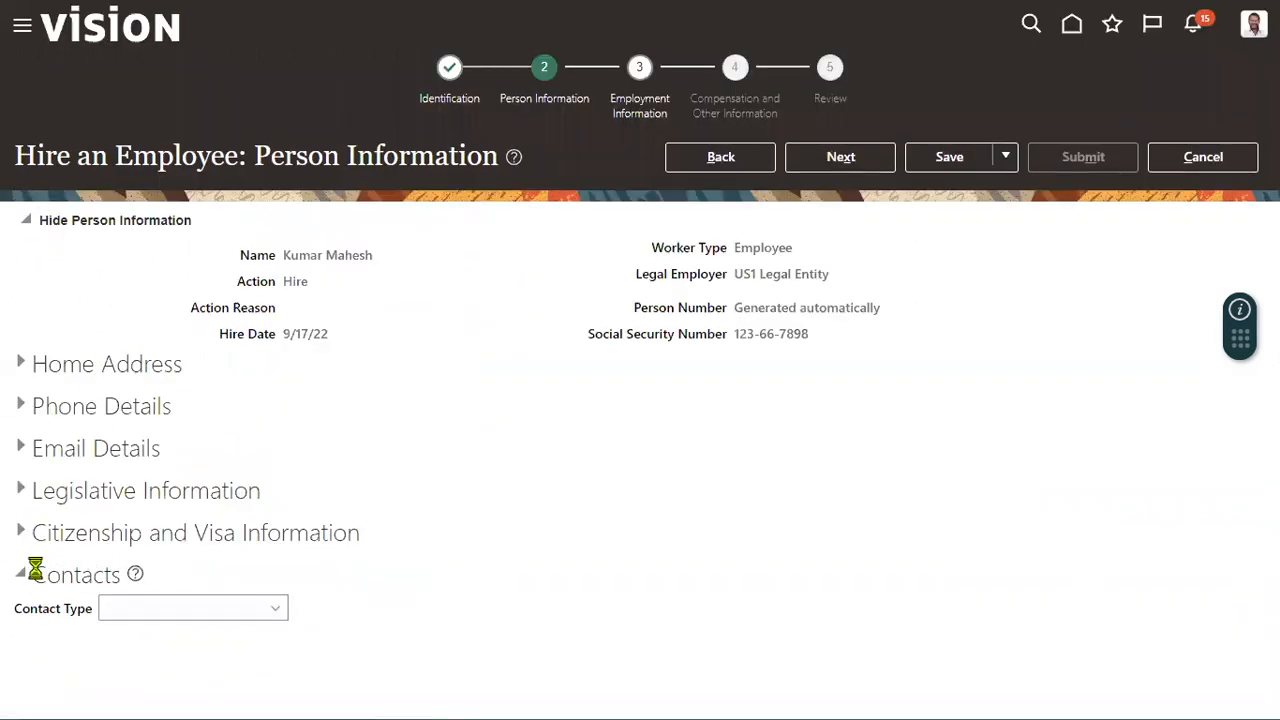
# Add a contact of type Parent in the Contacts section and set Statutory Dependent to Yes.
pyautogui.moveTo(18, 612); pyautogui.dragTo(106, 612)
pyautogui.click(140, 611)
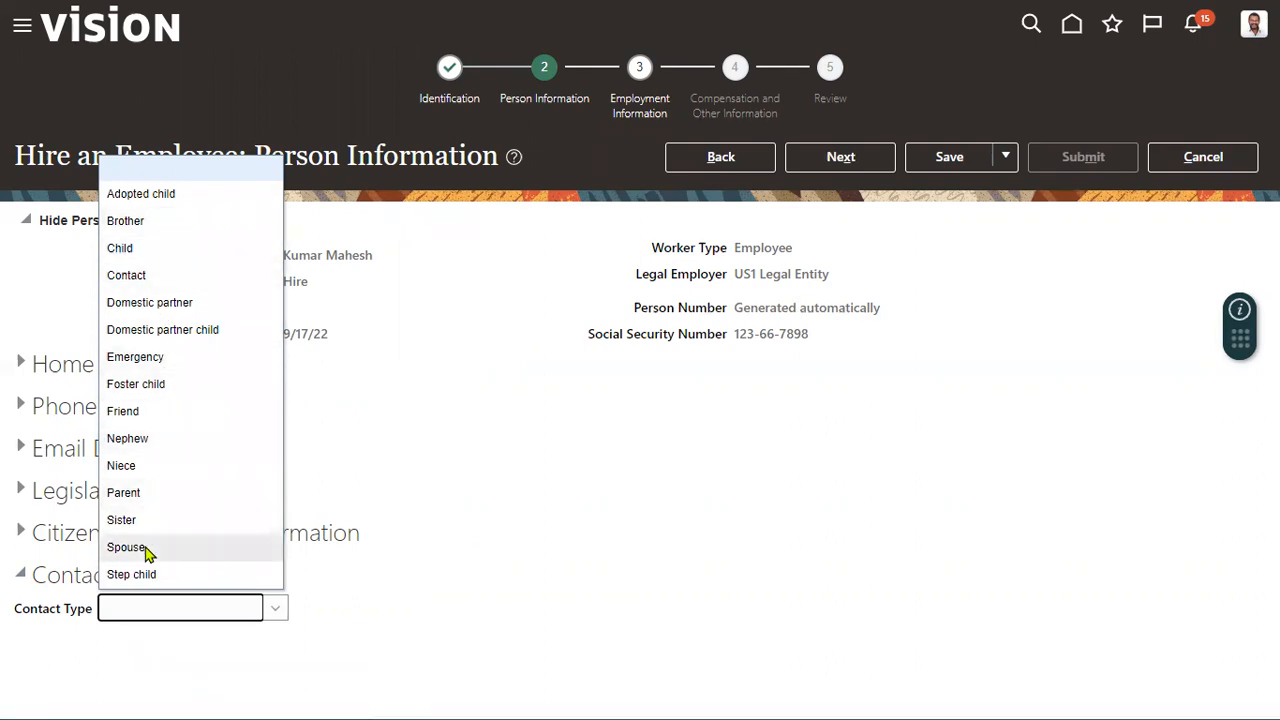
pyautogui.click(124, 493)
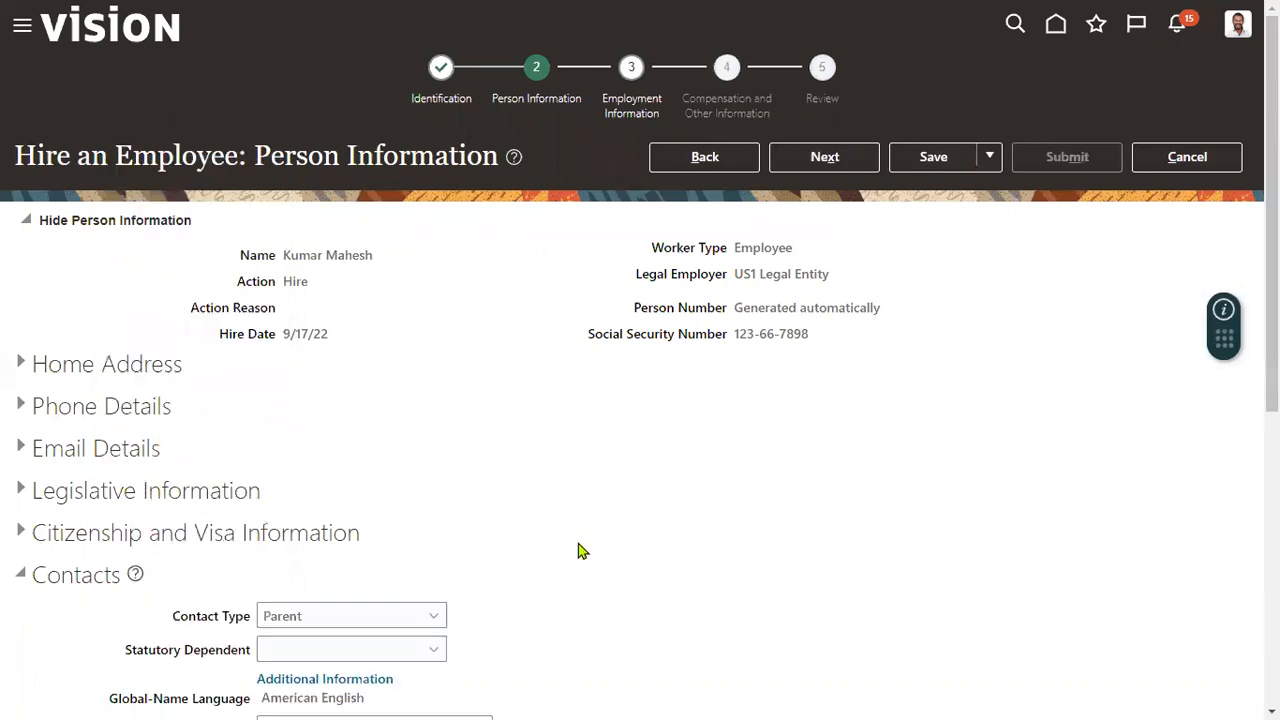
pyautogui.scroll(-3, 580, 551)
pyautogui.click(327, 440)
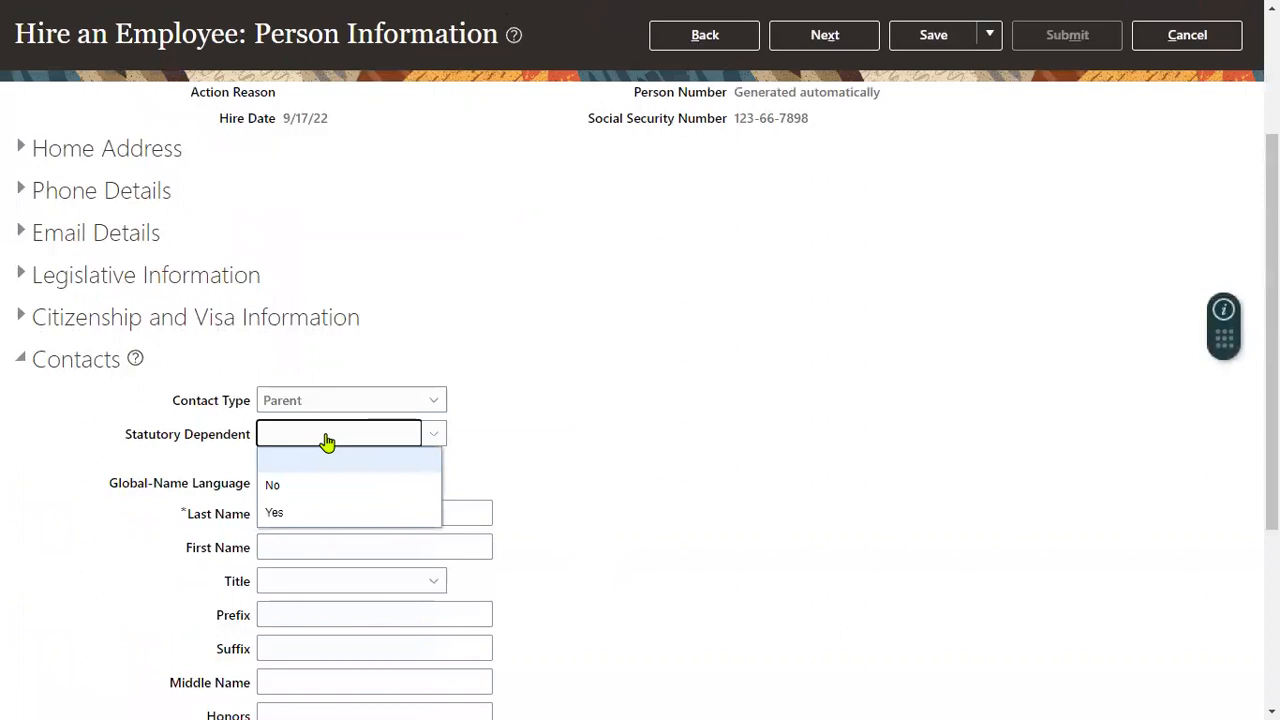
pyautogui.click(326, 513)
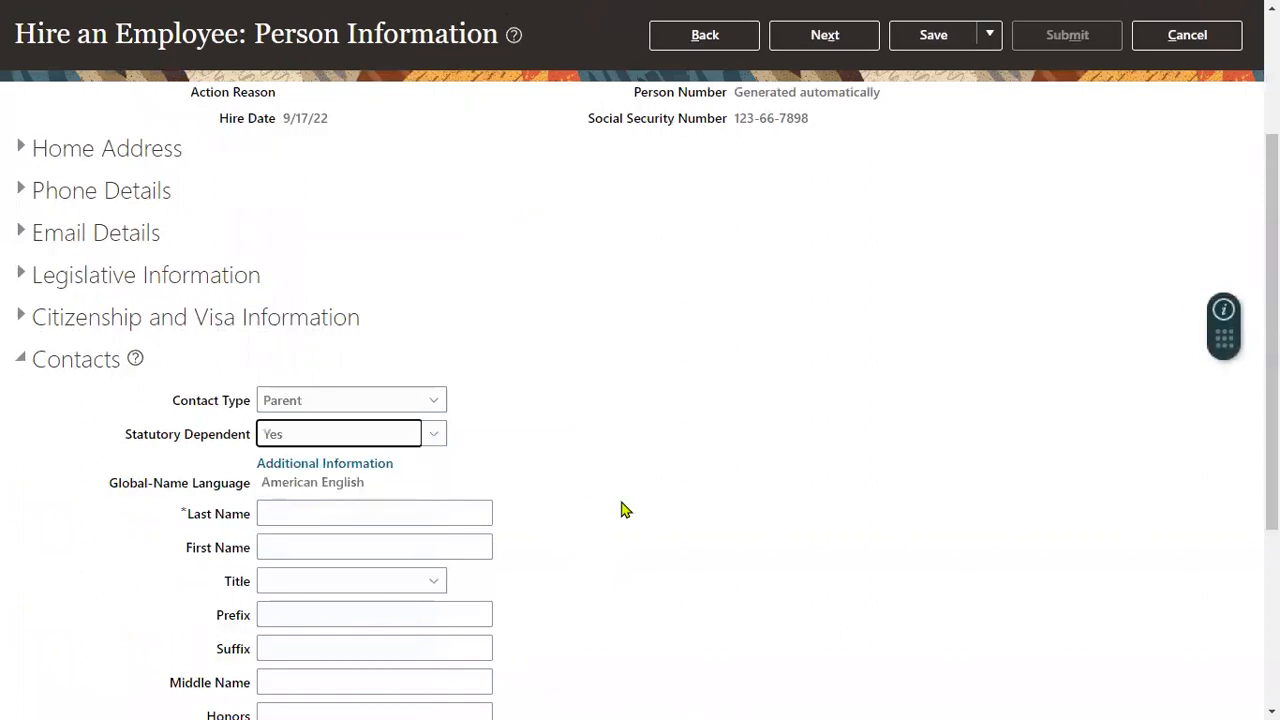
# Enter the contact's last name and set the title to Dr.
pyautogui.scroll(-2, 621, 510)
pyautogui.click(398, 296)
pyautogui.write('Ramakrishn')
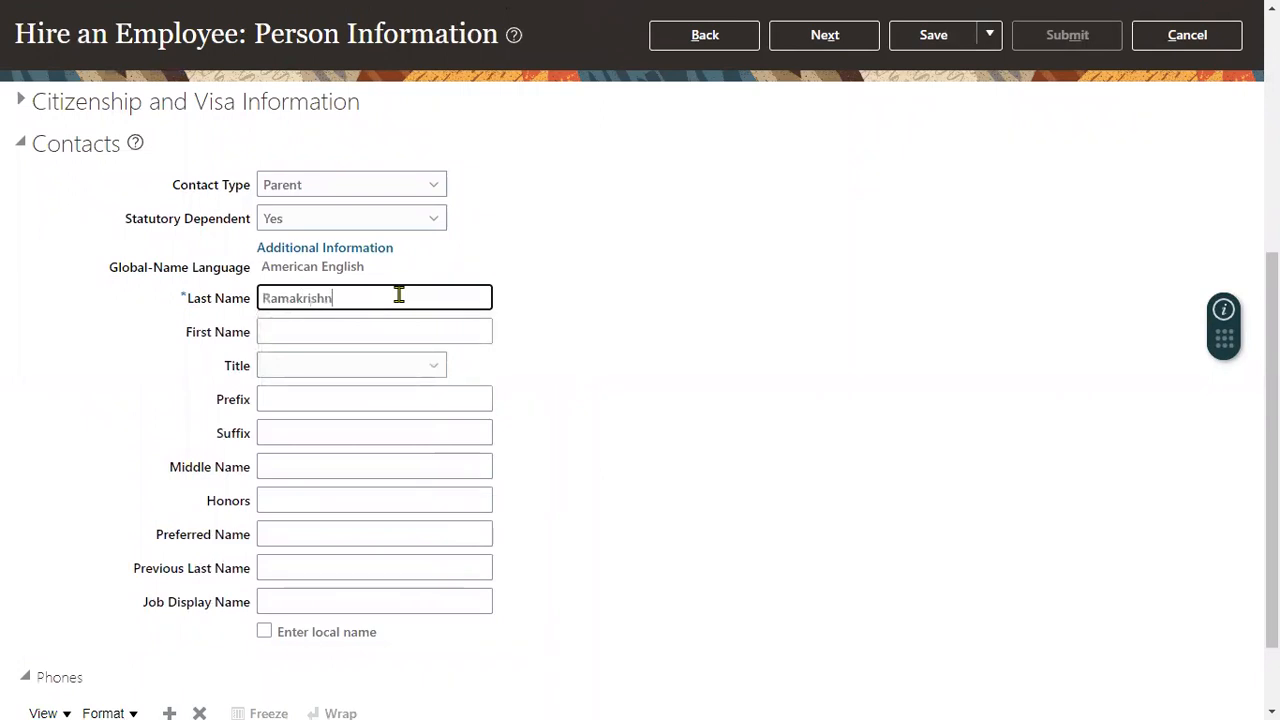
pyautogui.write('a')
pyautogui.press('Tab')
pyautogui.press('Tab')
pyautogui.press('m')
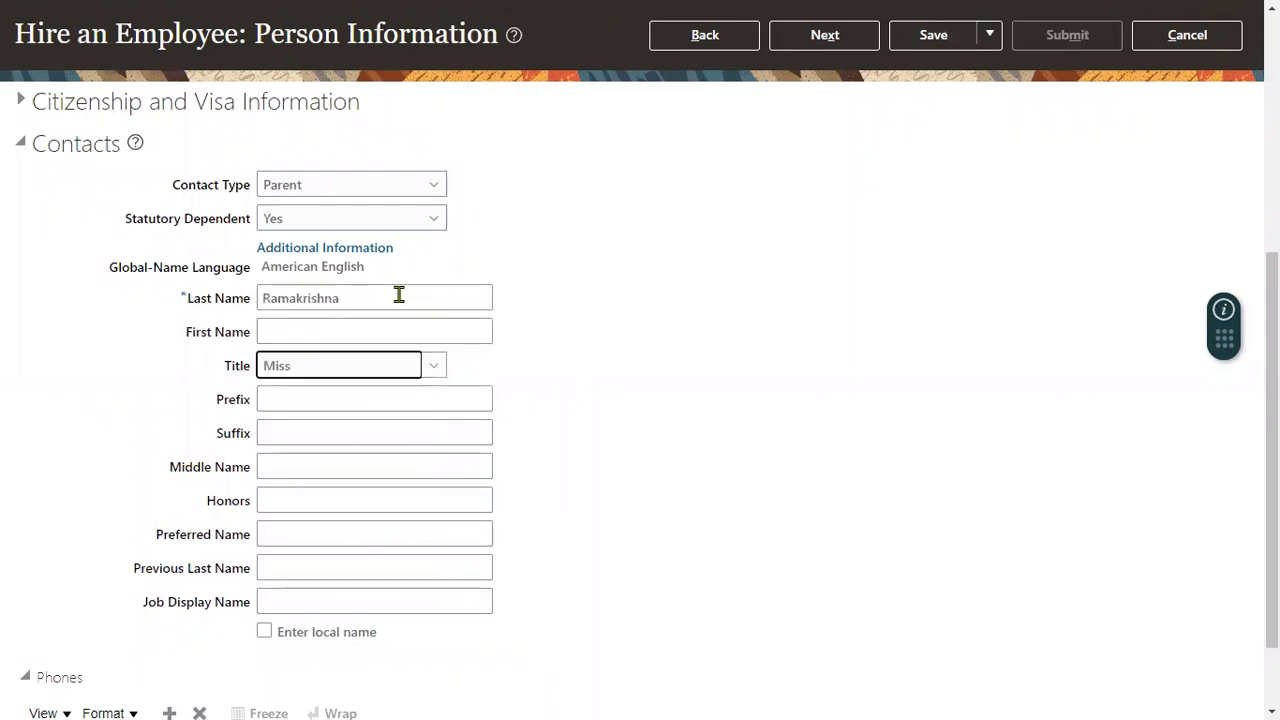
pyautogui.press('d')
# Enter "Sales Specialist" as the contact's job display name and continue to the Employment Information stage.
pyautogui.scroll(-1, 430, 440)
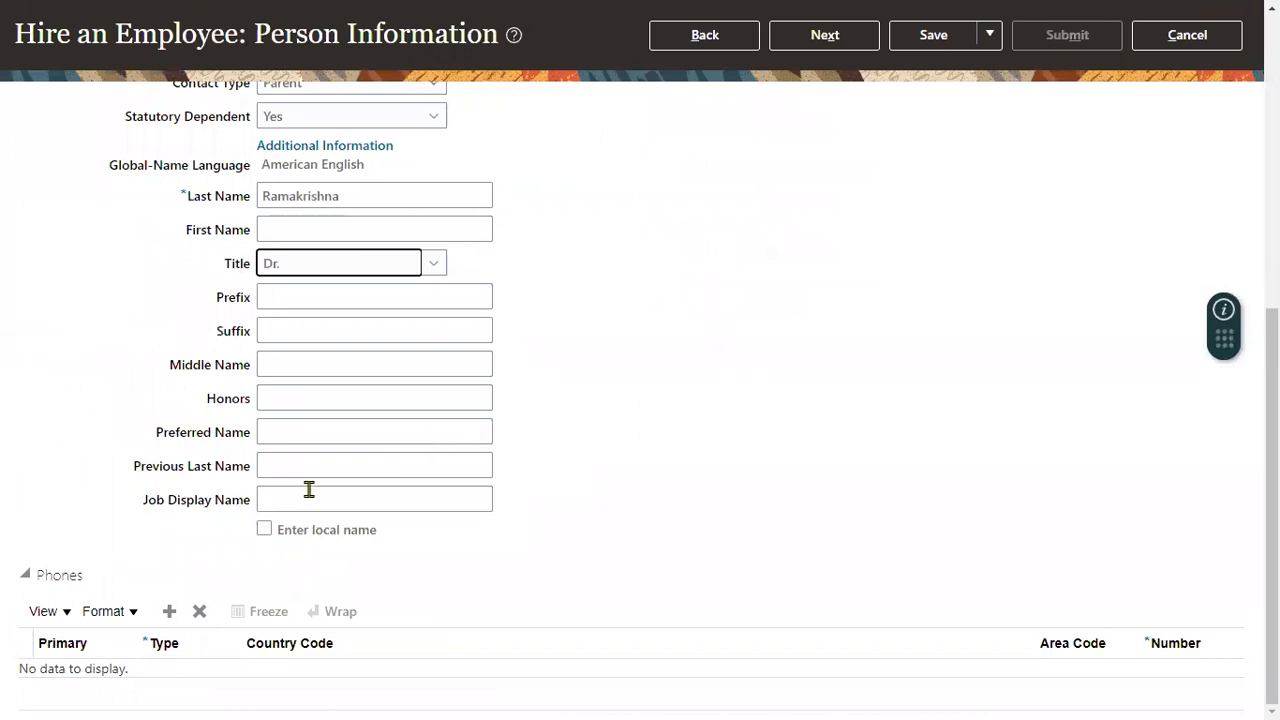
pyautogui.click(310, 489)
pyautogui.write('Sale')
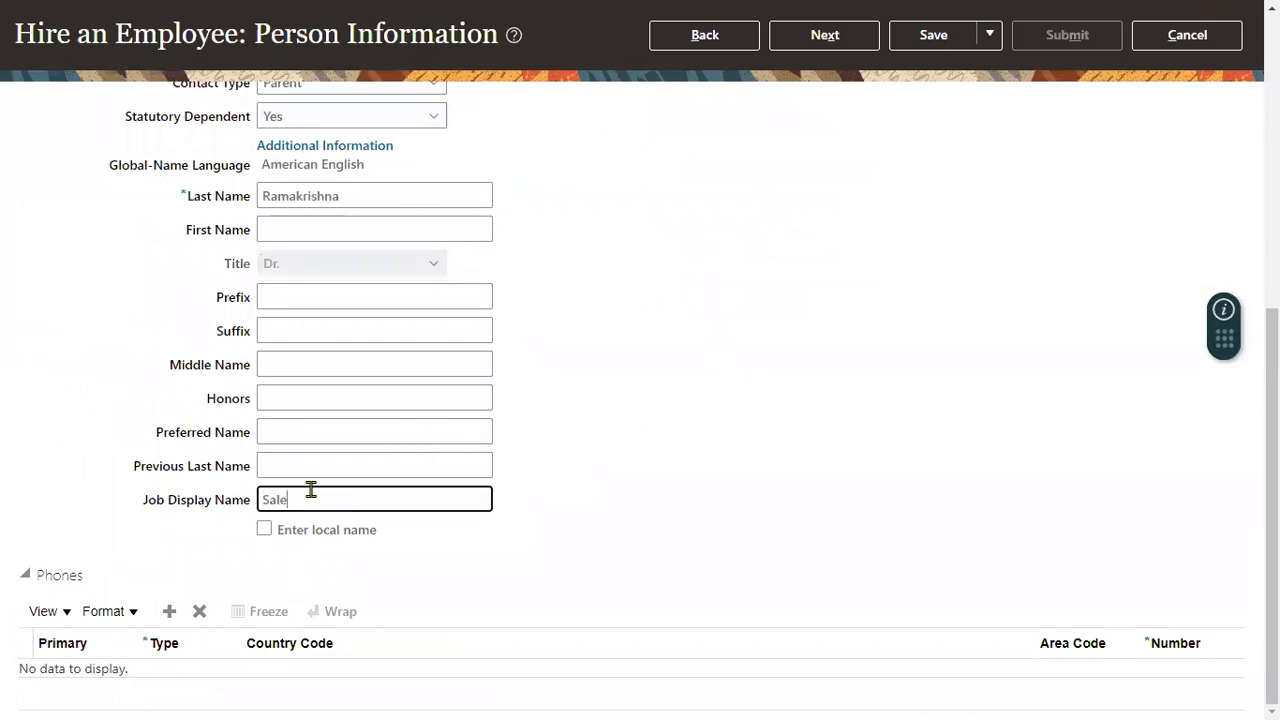
pyautogui.write('s Specialist')
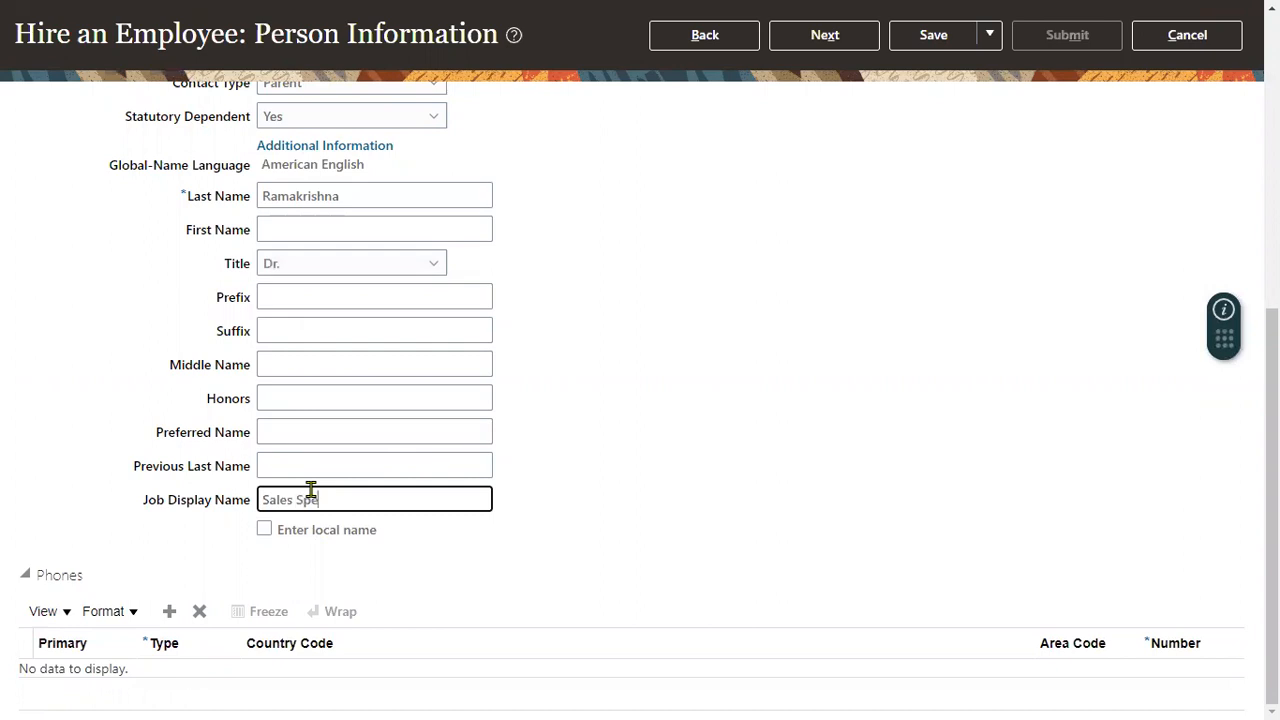
pyautogui.click(234, 565)
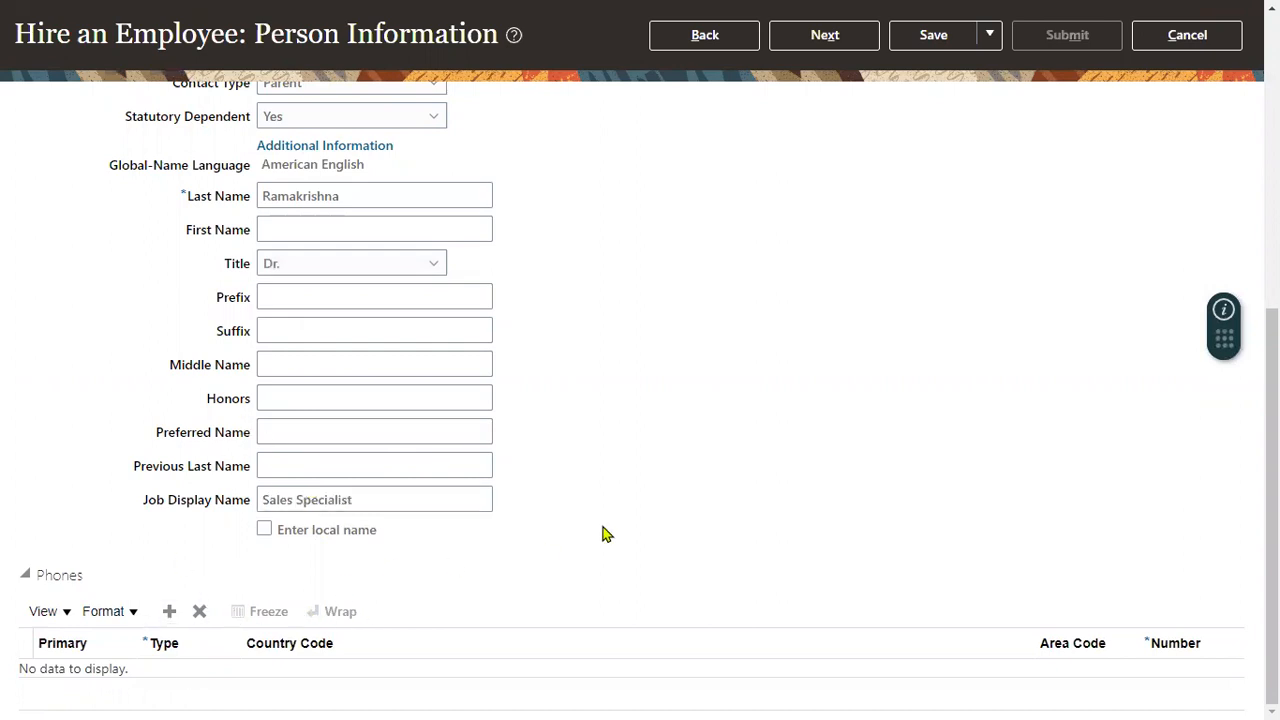
pyautogui.scroll(2, 620, 500)
pyautogui.click(820, 37)
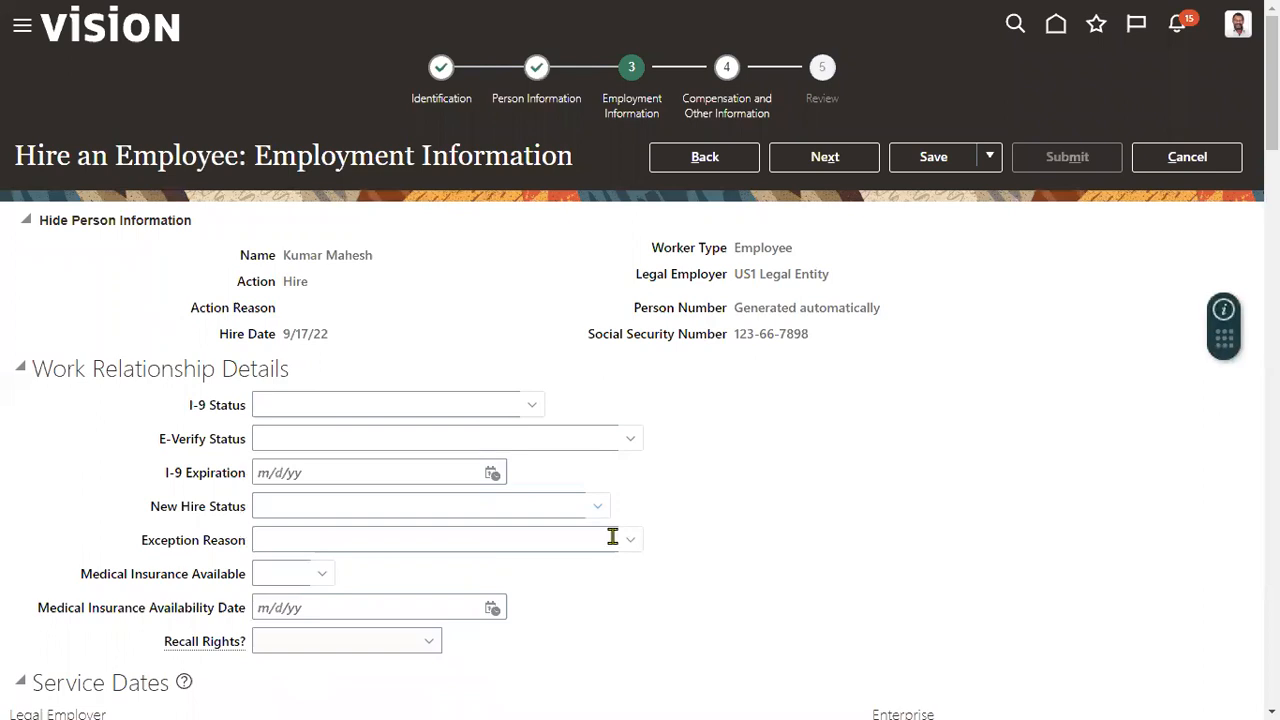
# Set the assignment's business unit to US1 Business Unit.
pyautogui.scroll(-4, 608, 535)
pyautogui.click(385, 521)
pyautogui.write('us1')
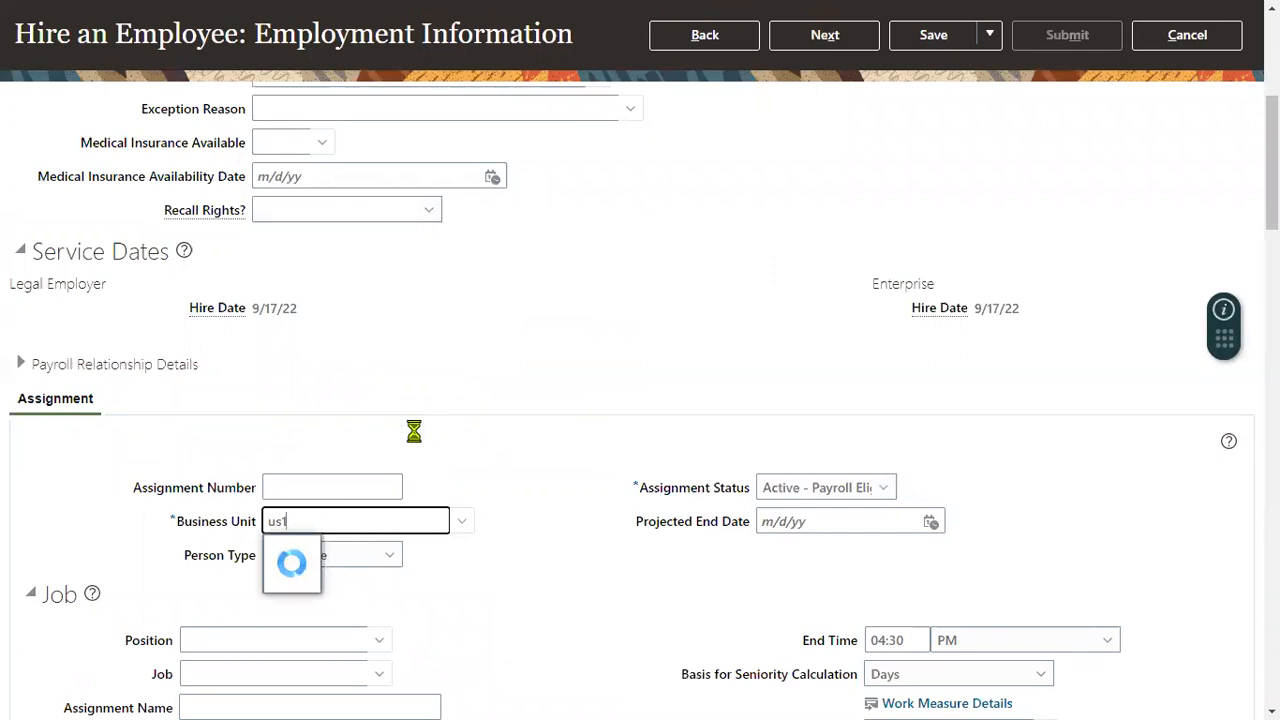
pyautogui.click(338, 552)
# Set the assignment's job to Human Resources Administrator (JOB004).
pyautogui.scroll(-3, 357, 563)
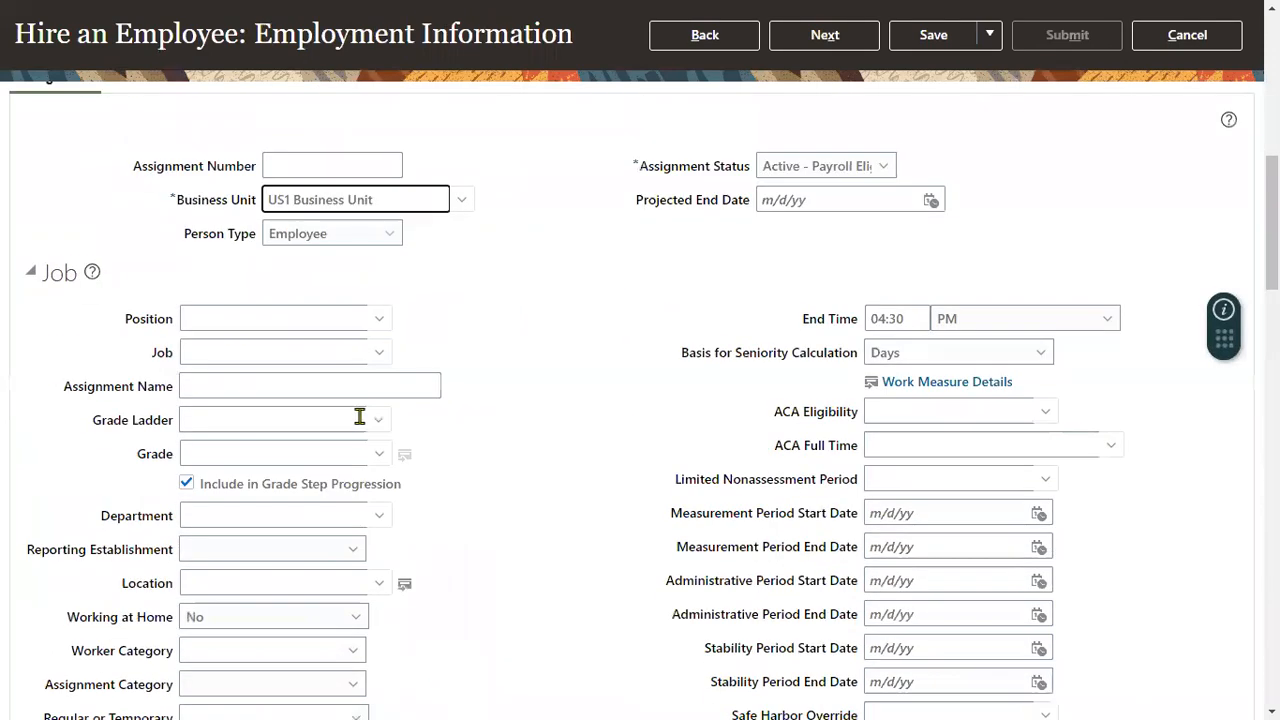
pyautogui.click(270, 350)
pyautogui.write('Human')
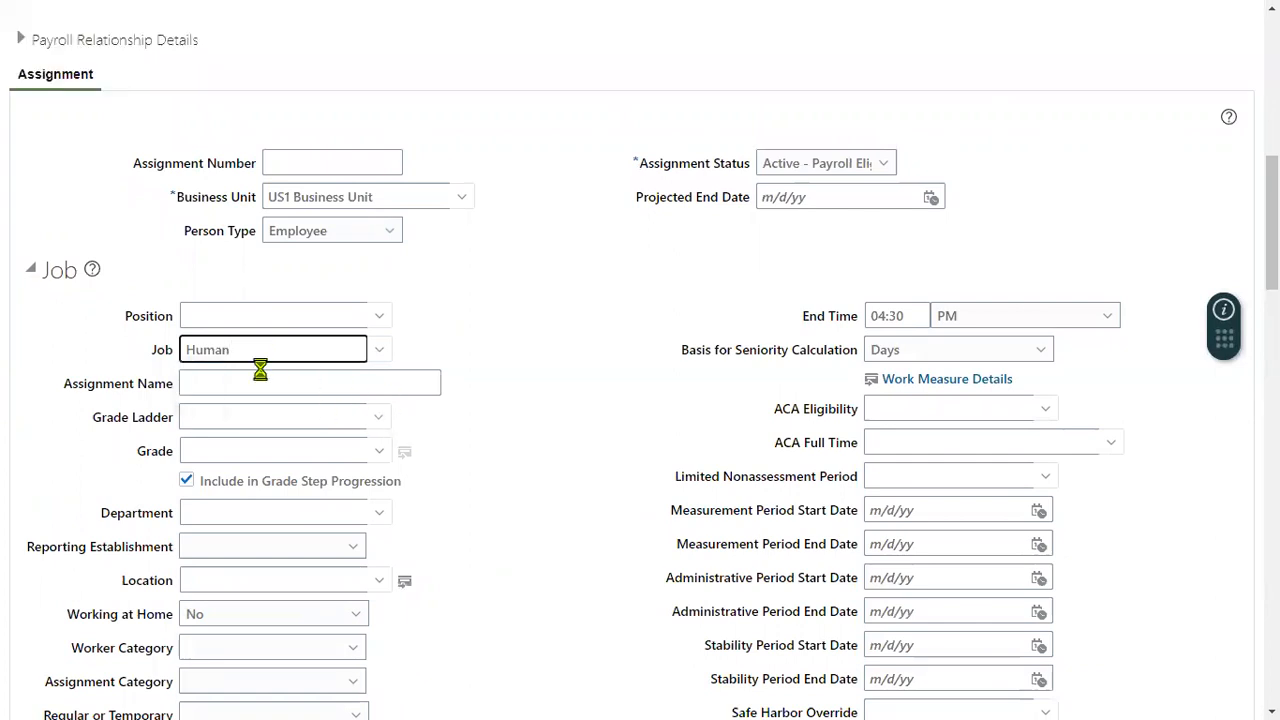
pyautogui.press('BackSpace')
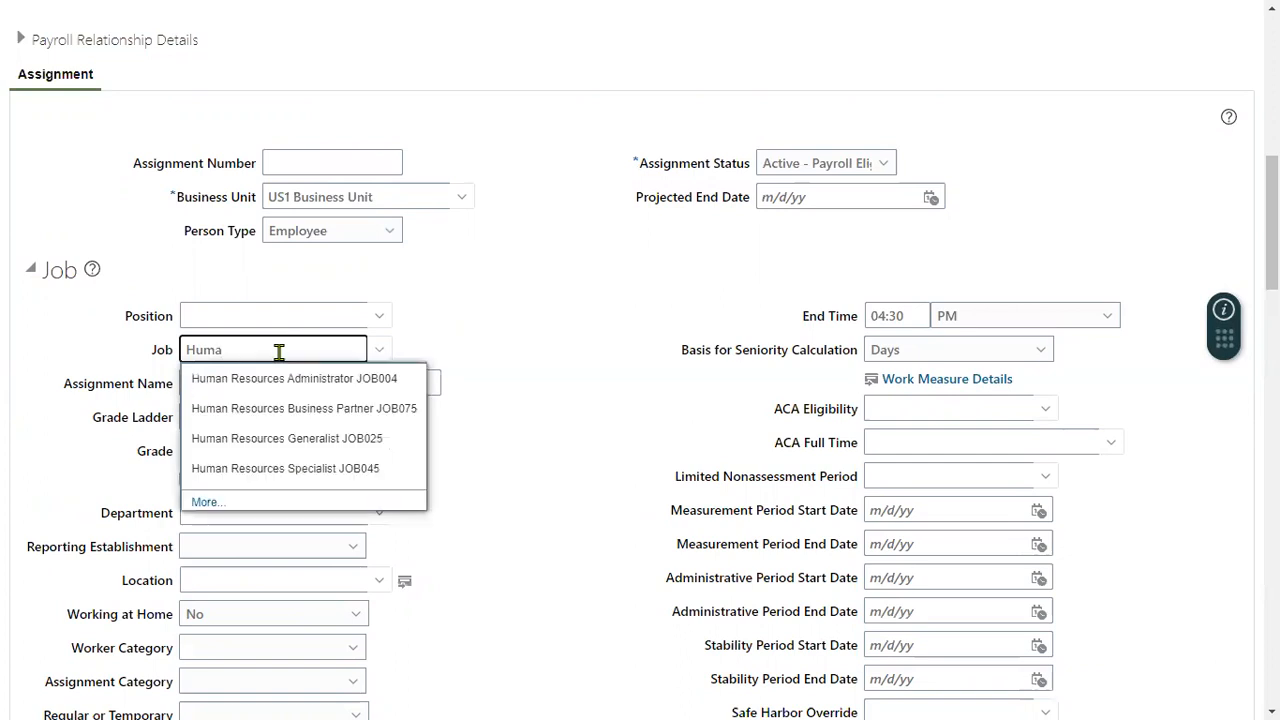
pyautogui.click(286, 390)
# Advance from Employment Information to Review, leaving the compensation fields blank, and submit the hire.
pyautogui.scroll(10, 623, 331)
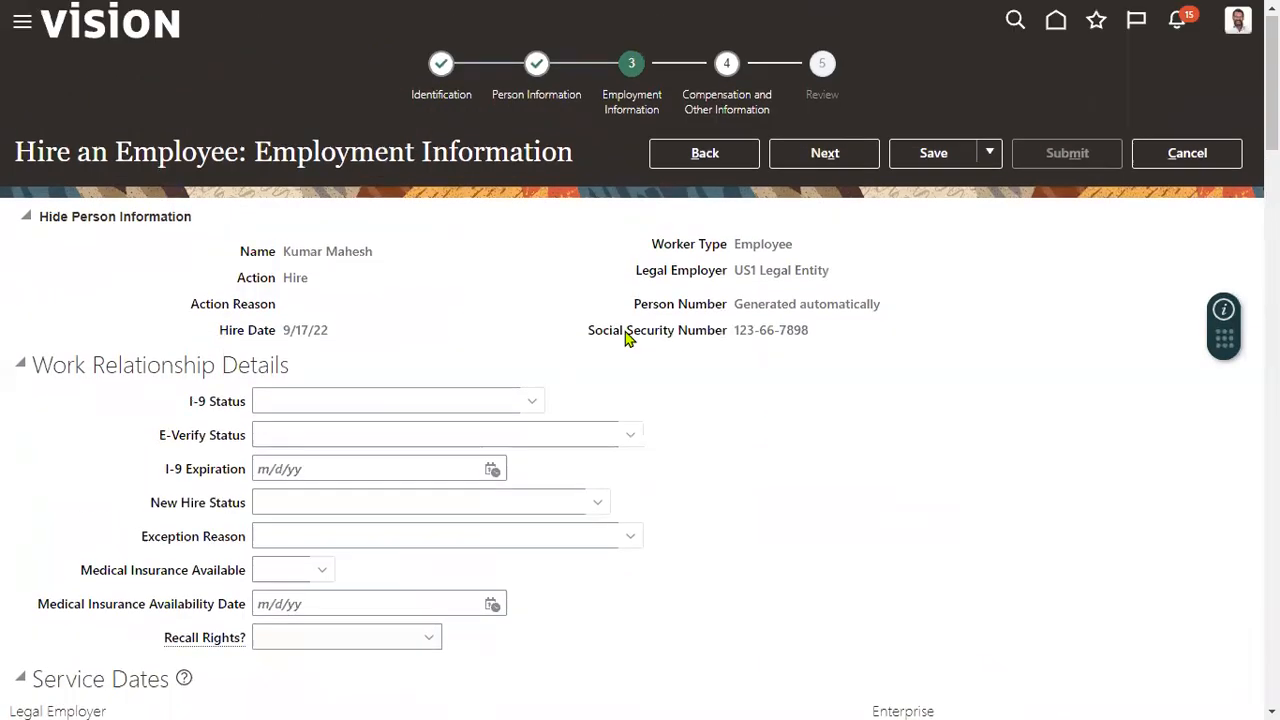
pyautogui.scroll(-10, 625, 338)
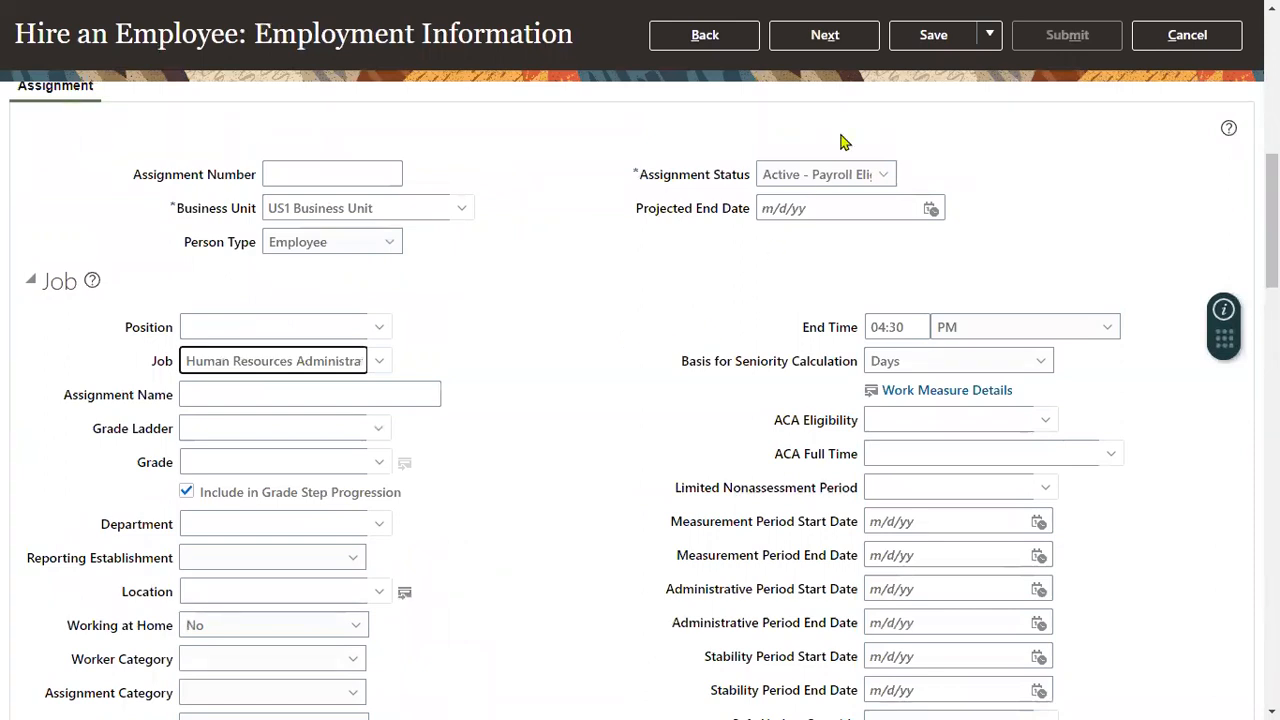
pyautogui.click(855, 36)
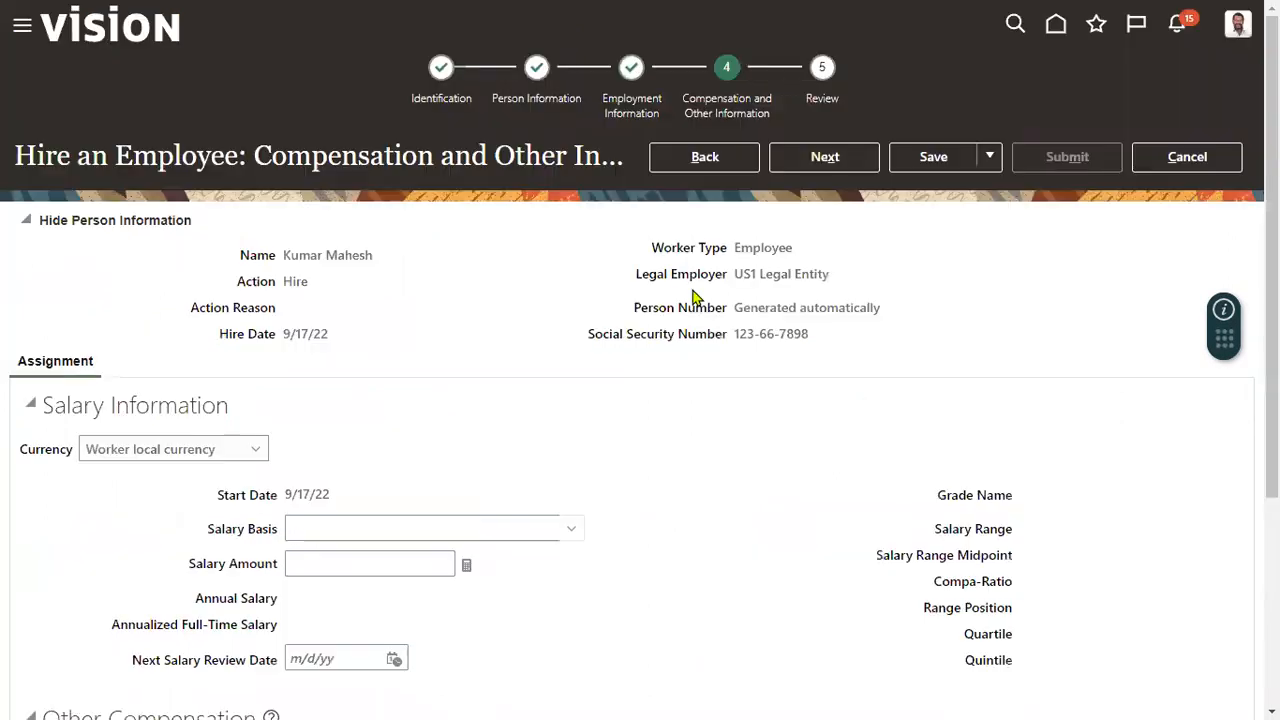
pyautogui.click(834, 170)
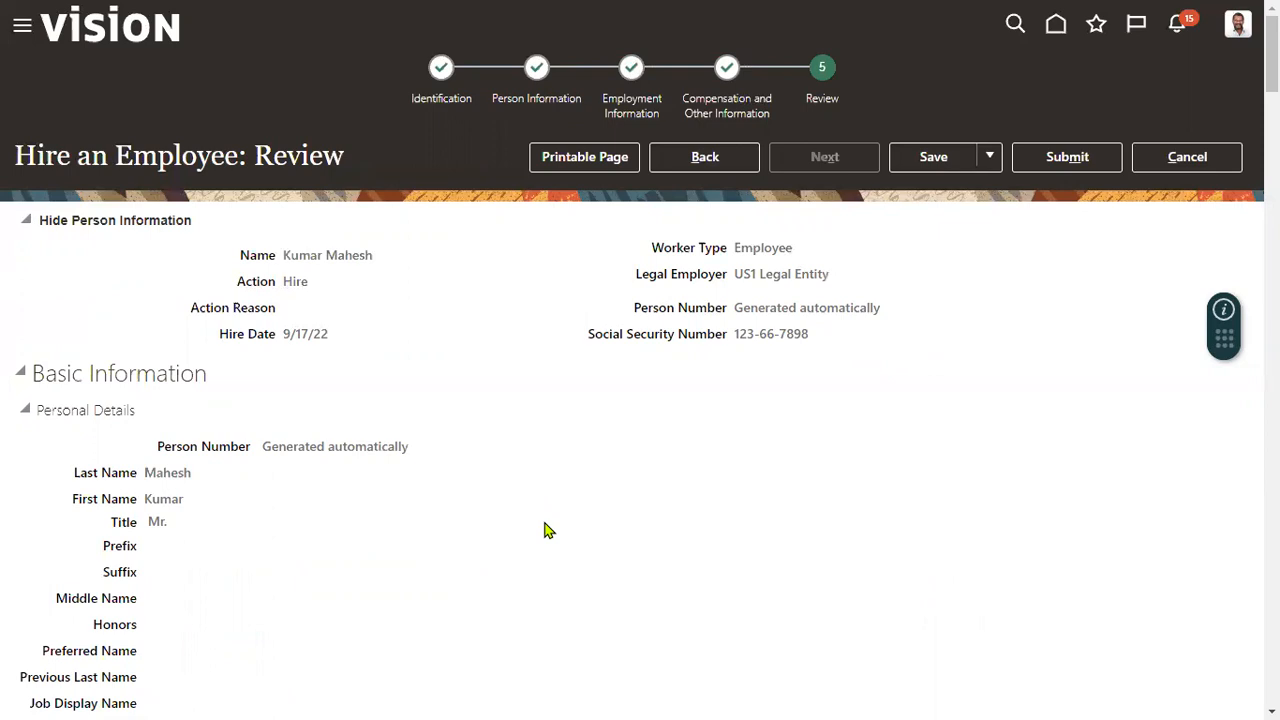
pyautogui.click(1048, 152)
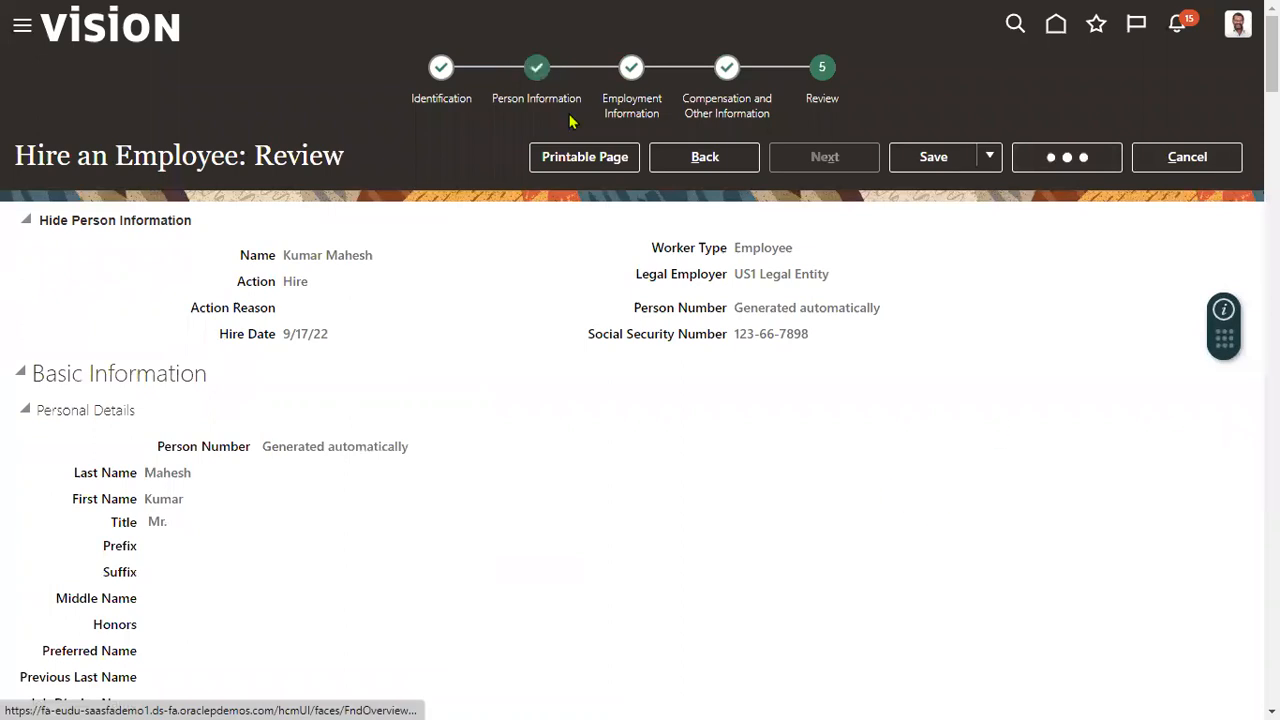